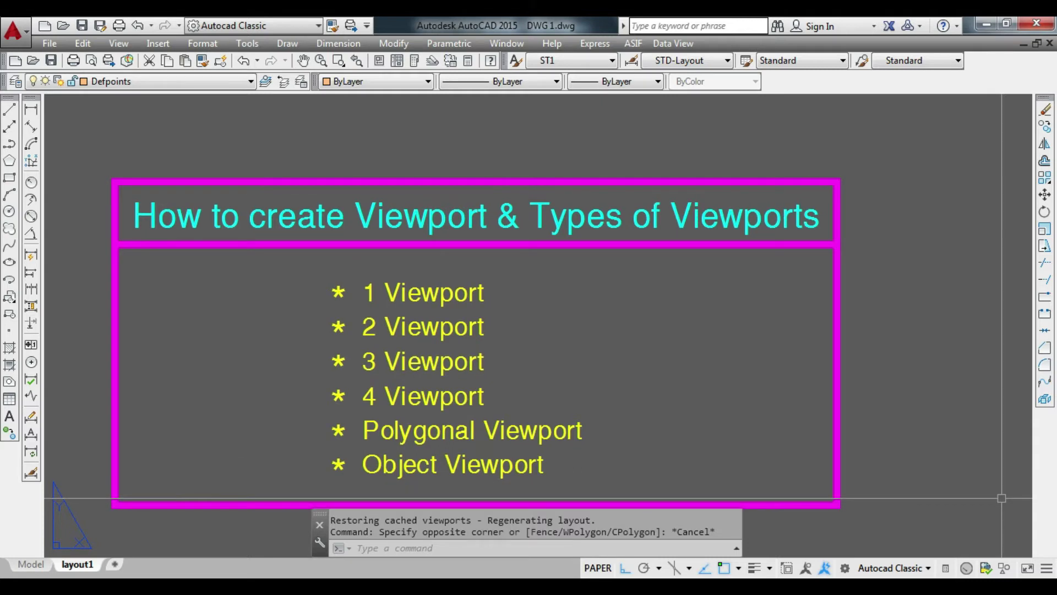
- Zoom out in paper space until the empty layout1 sheet and title block appear below the title box
scroll(497, 419, "down", 6)
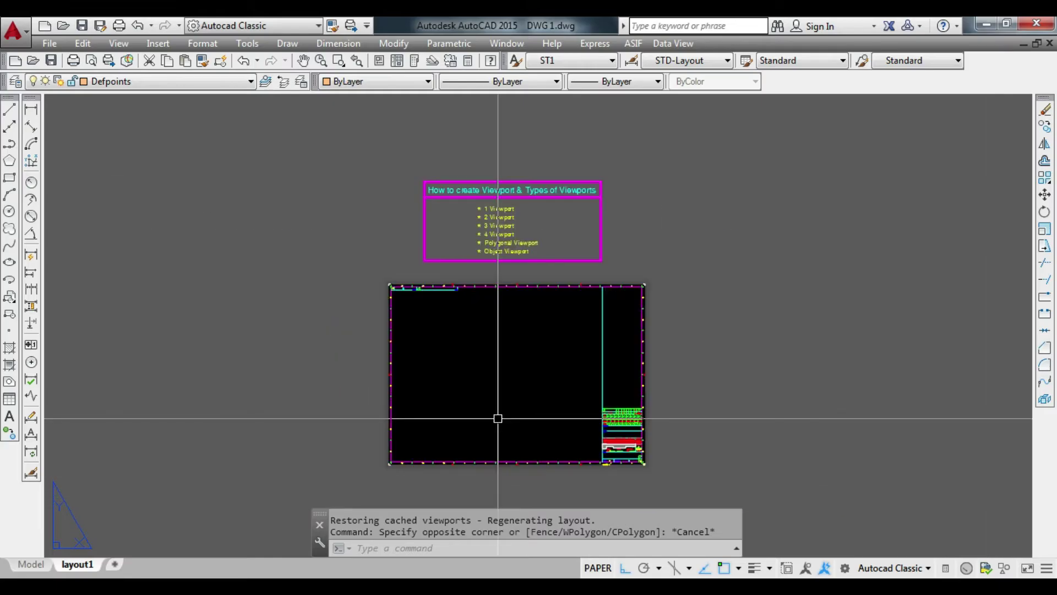
scroll(498, 418, "up", 4)
scroll(453, 387, "down", 2)
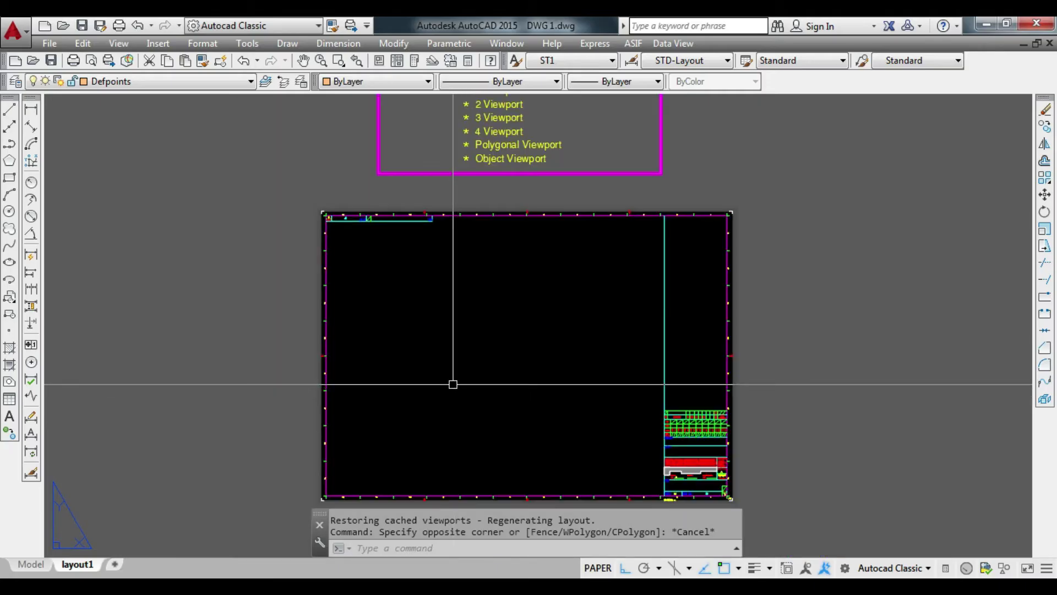
left_click(31, 564)
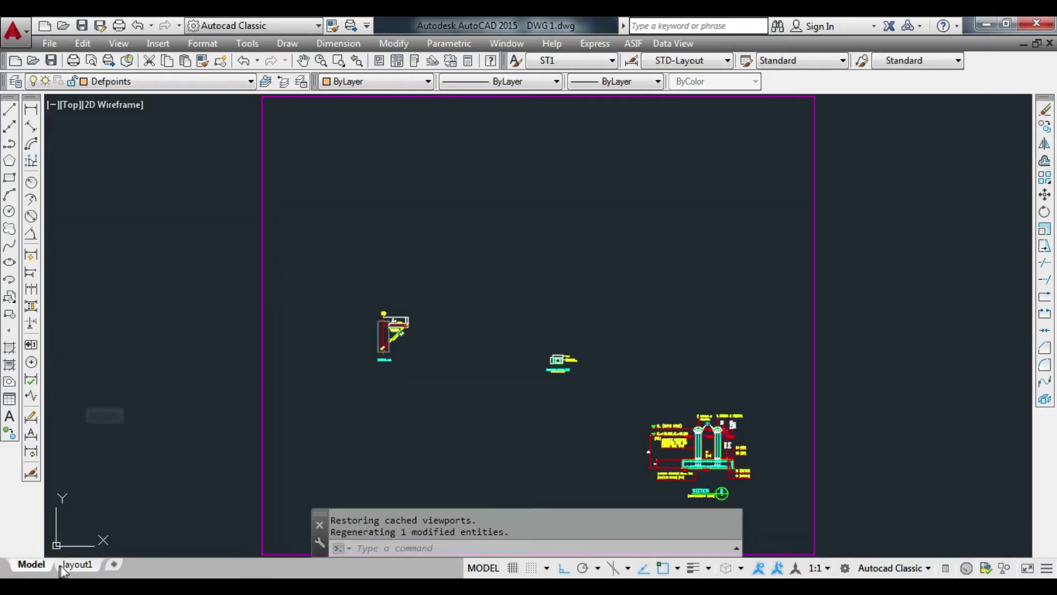
left_click(77, 564)
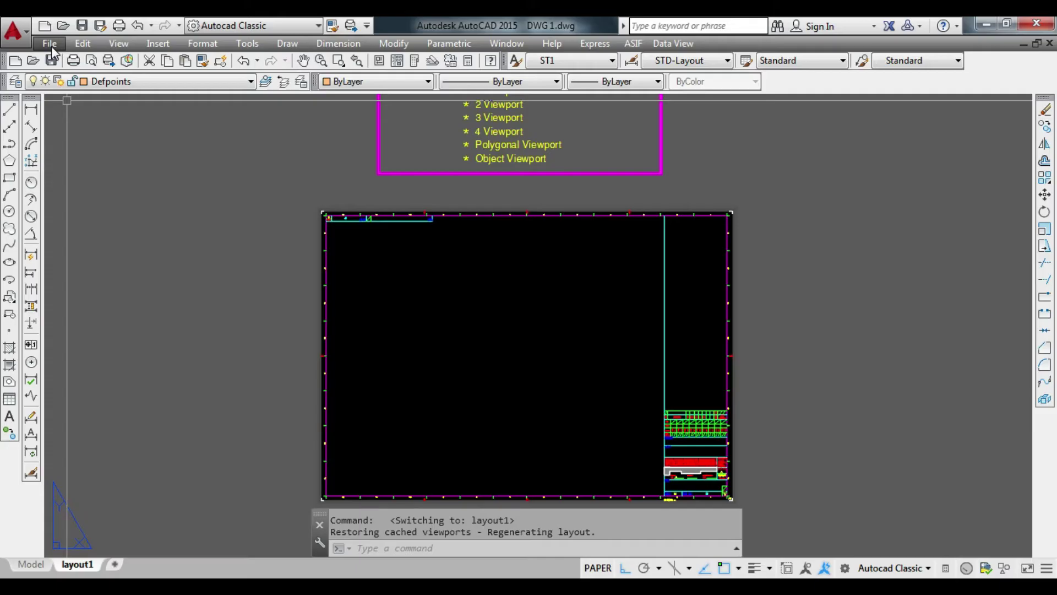
- Create one rectangular viewport across the upper sheet showing all three model details
left_click(121, 49)
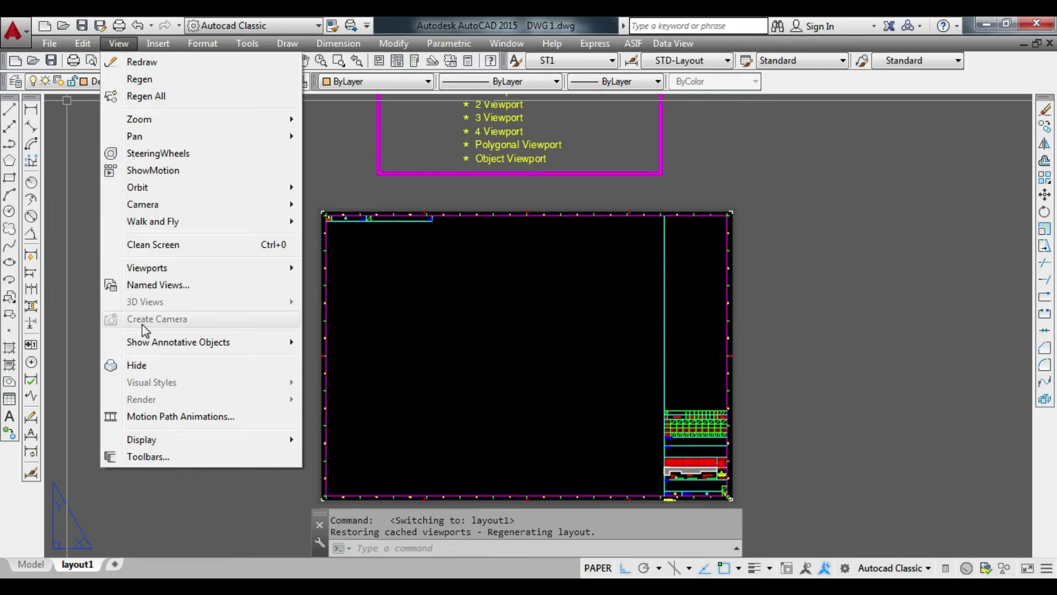
mouse_move(147, 268)
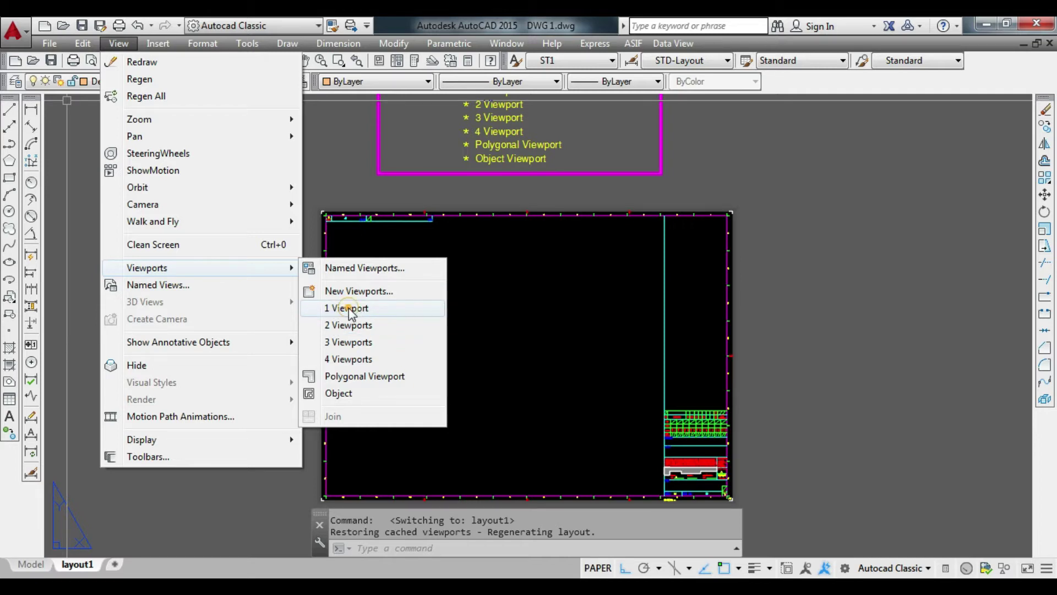
left_click(351, 308)
scroll(438, 306, "up", 3)
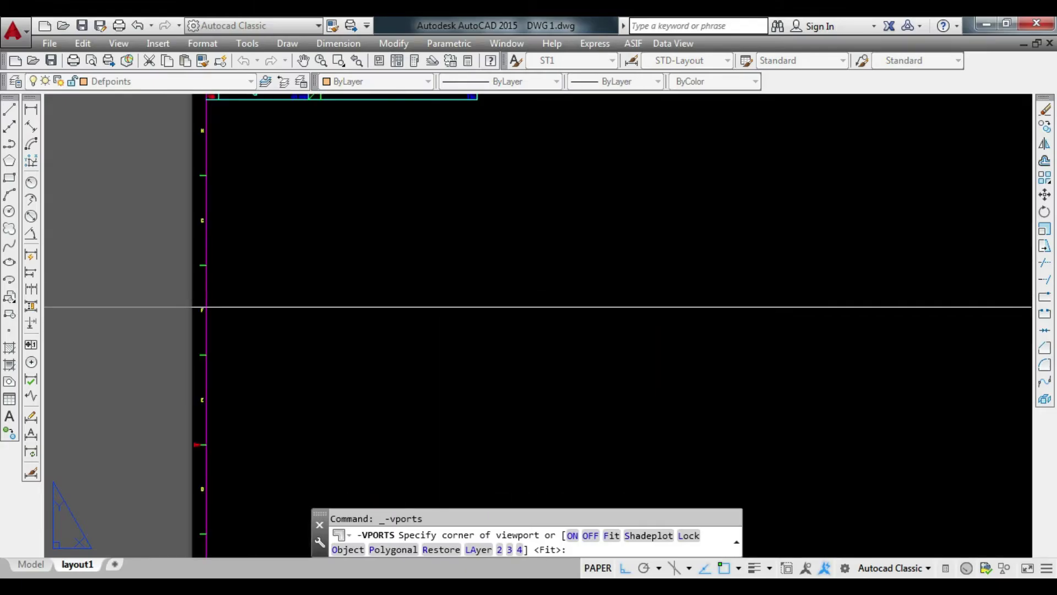
left_click(349, 172)
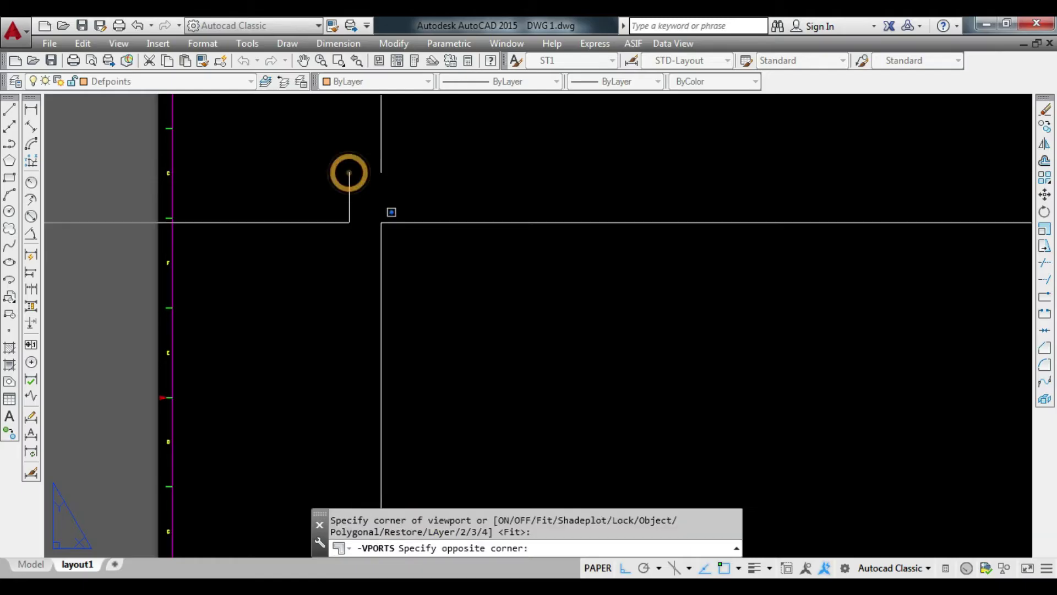
left_click(757, 427)
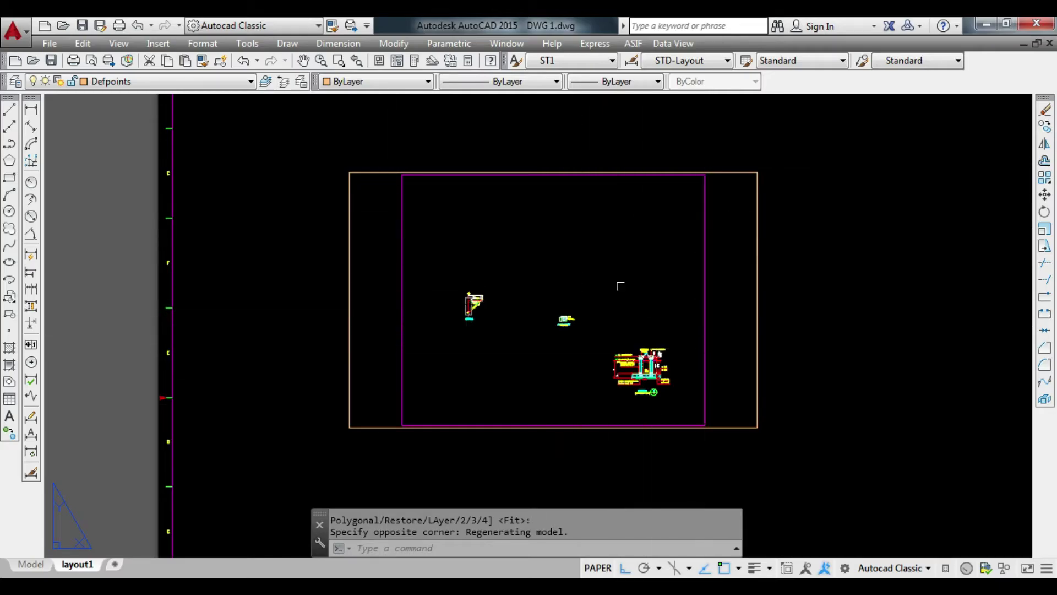
scroll(619, 298, "down", 5)
scroll(626, 314, "up", 3)
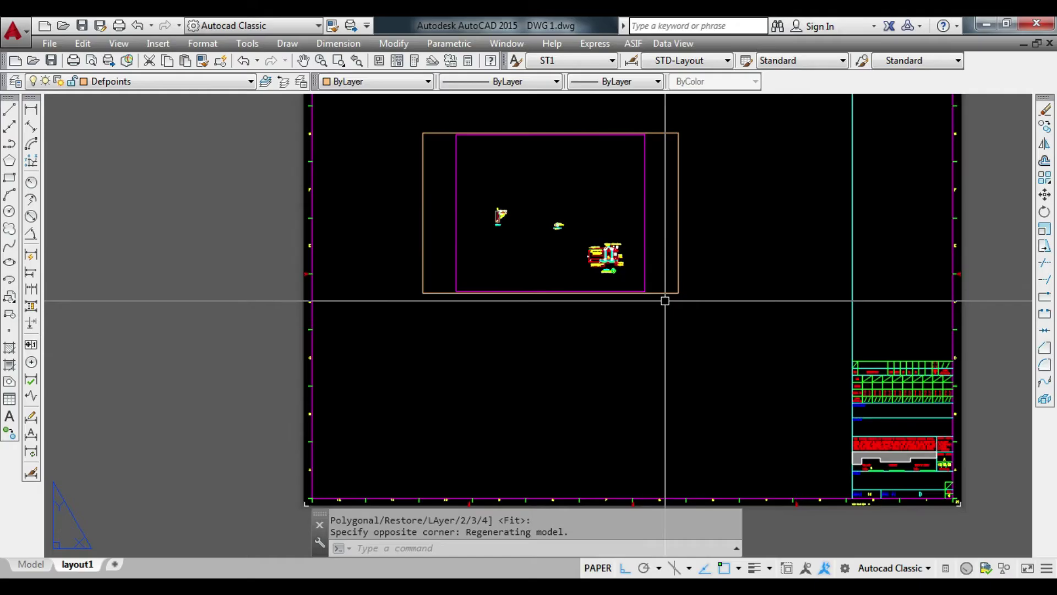
left_click(703, 308)
left_click(718, 363)
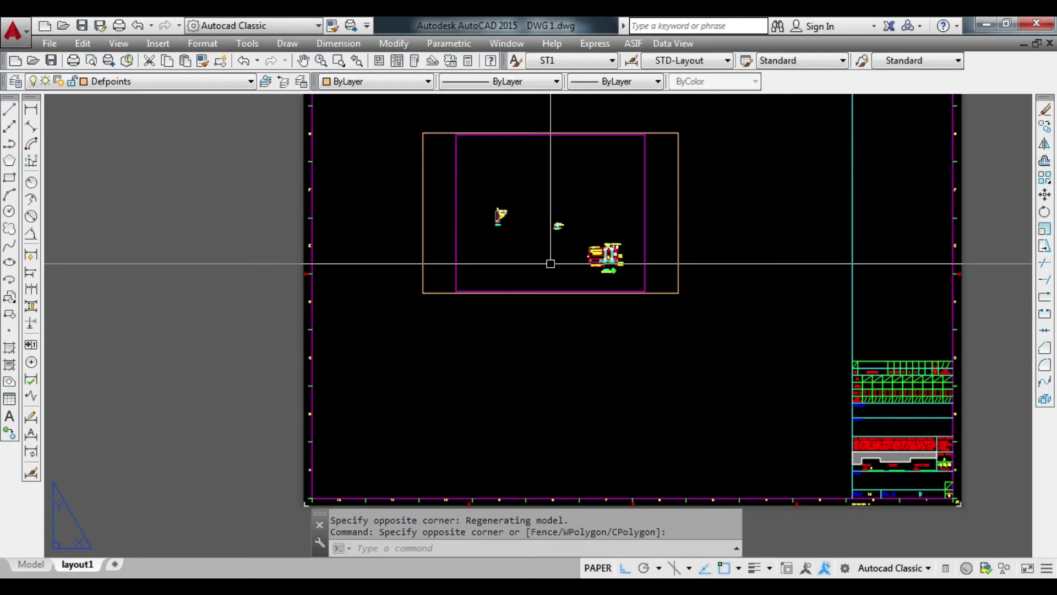
- Add a horizontally split pair of stacked viewports below the first viewport
left_click(118, 43)
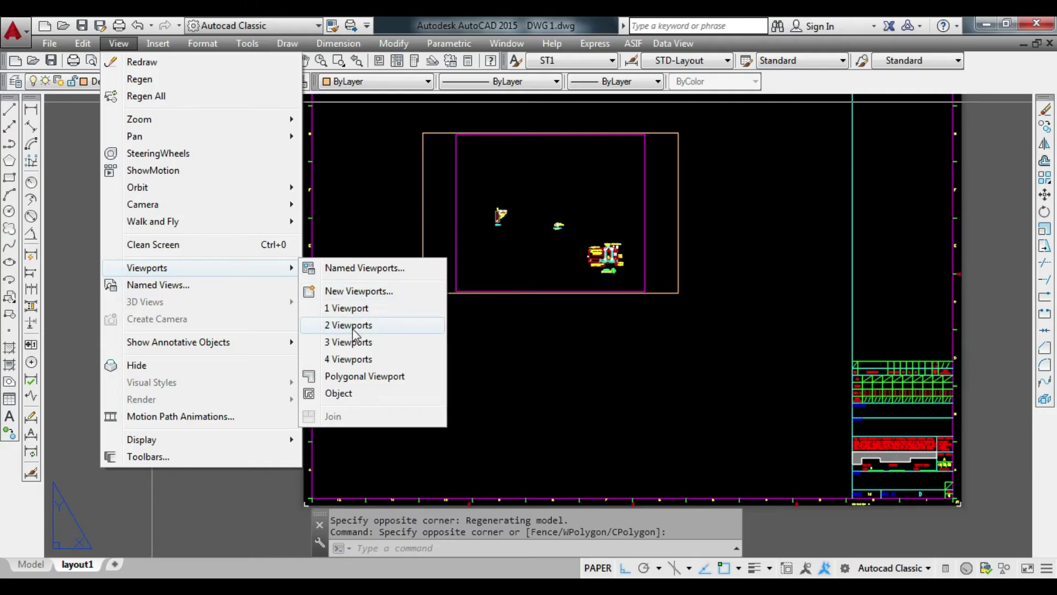
left_click(368, 327)
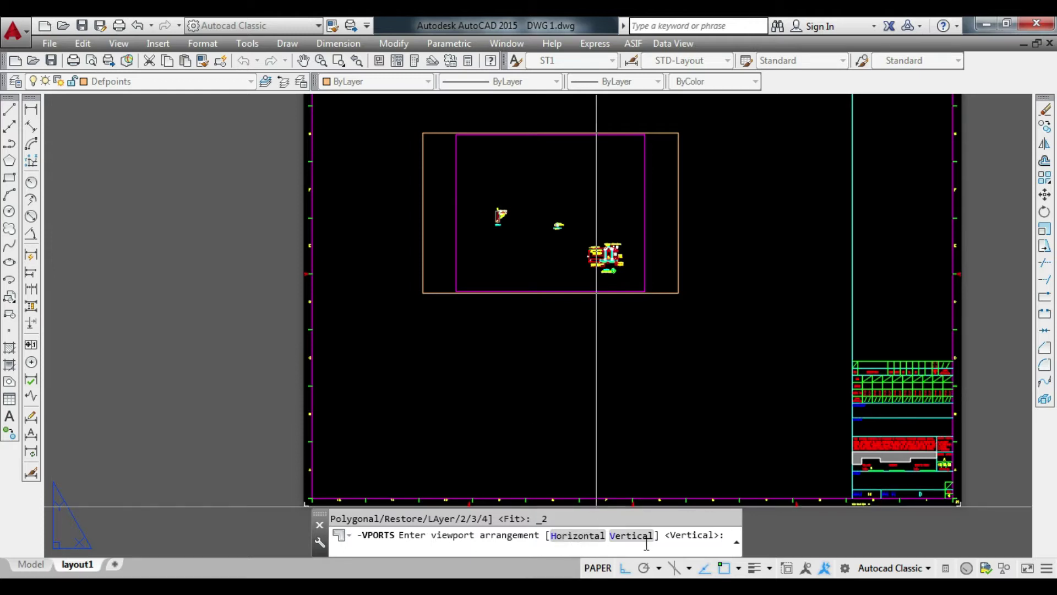
left_click(577, 535)
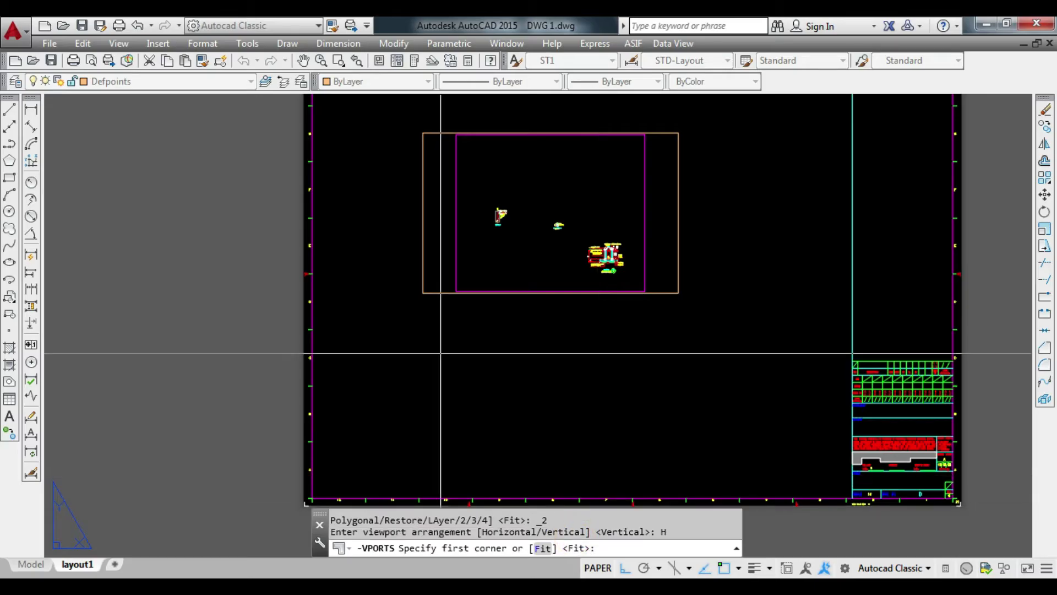
left_click(402, 329)
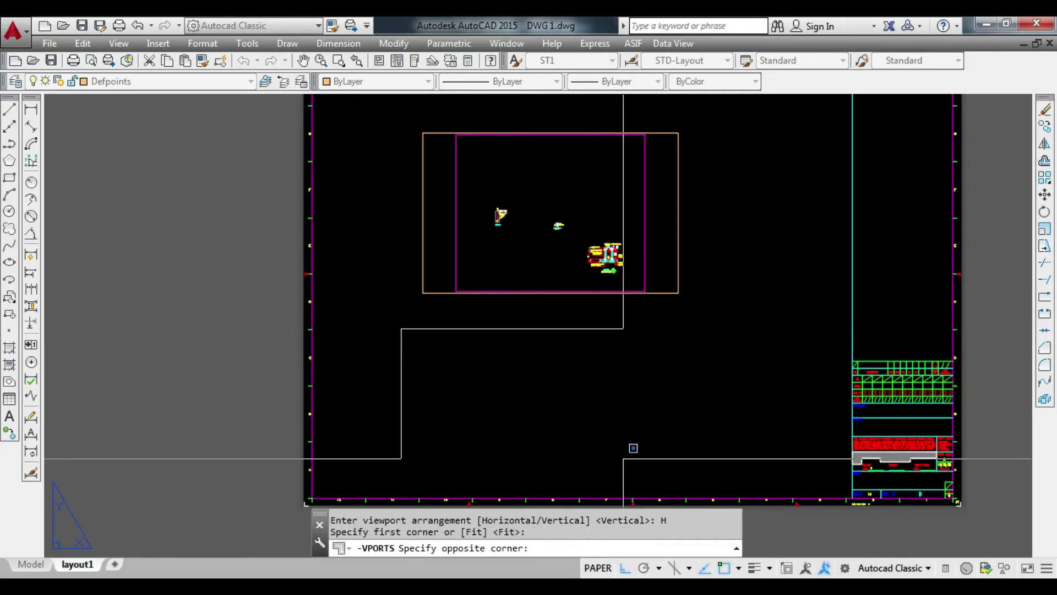
left_click(626, 459)
scroll(514, 407, "up", 2)
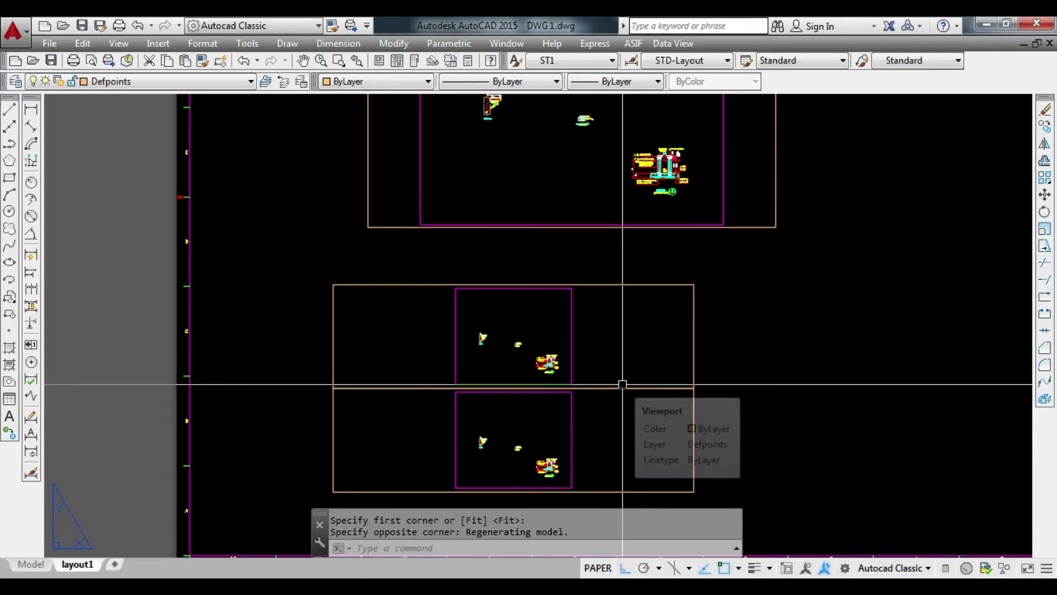
key("Return")
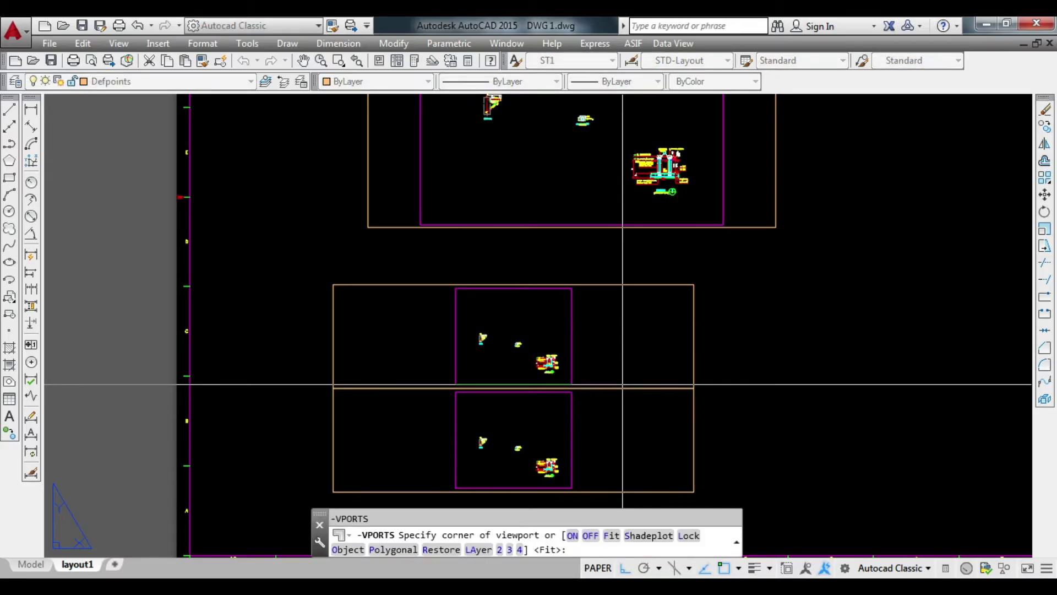
type("2")
- Add a vertically split pair of viewports to the right of the stacked pair
key("Return")
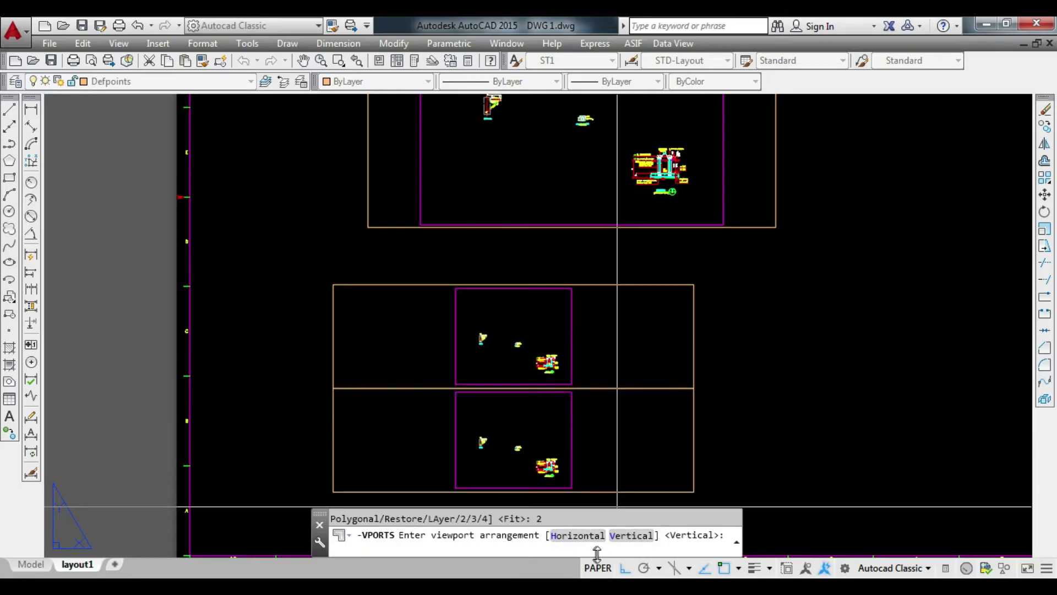
left_click(628, 542)
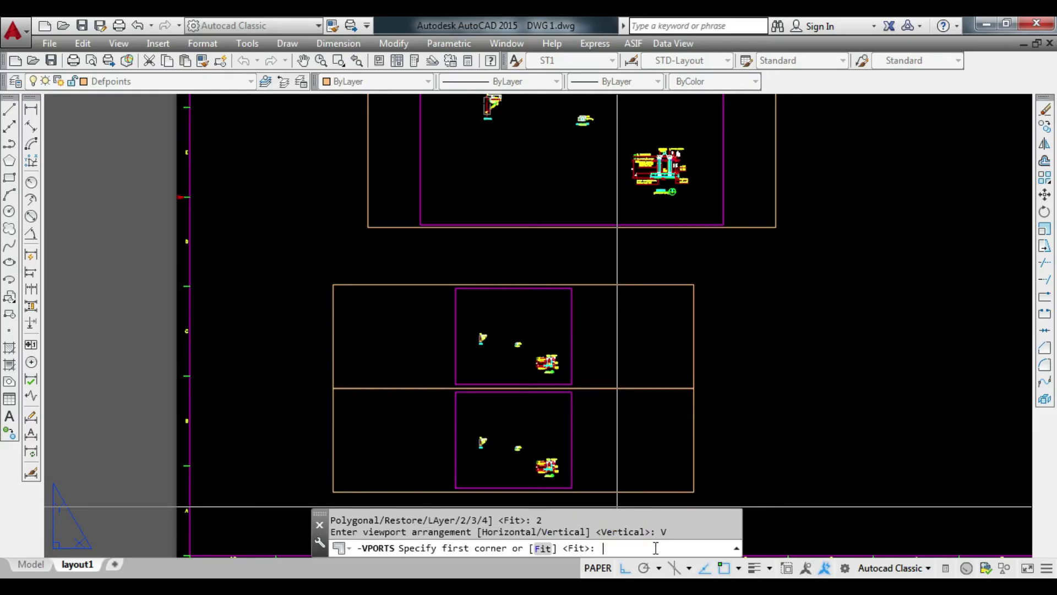
middle_click_drag(802, 402, 413, 399)
left_click(373, 279)
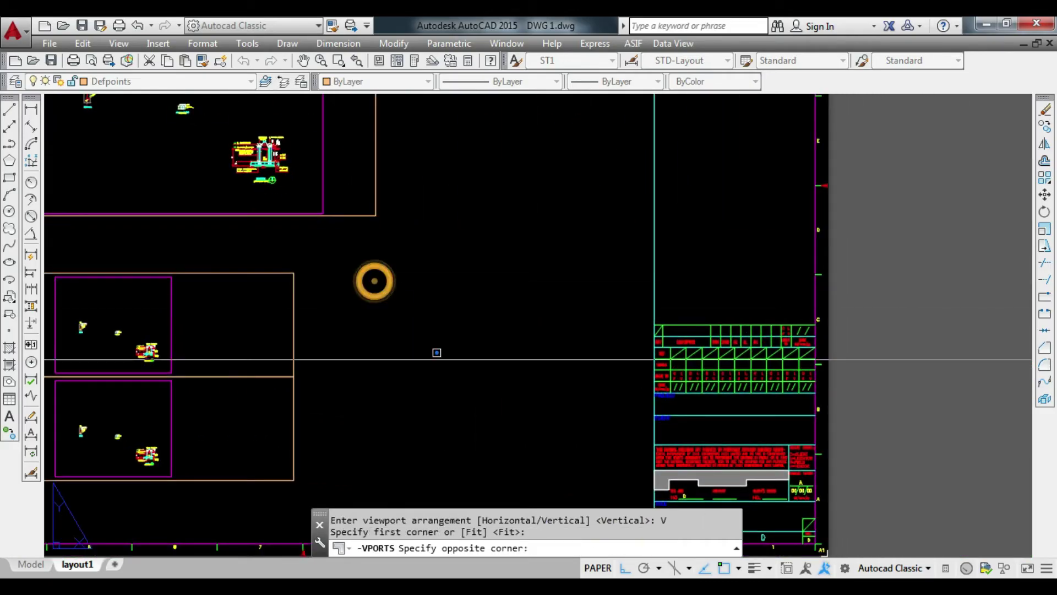
left_click(612, 481)
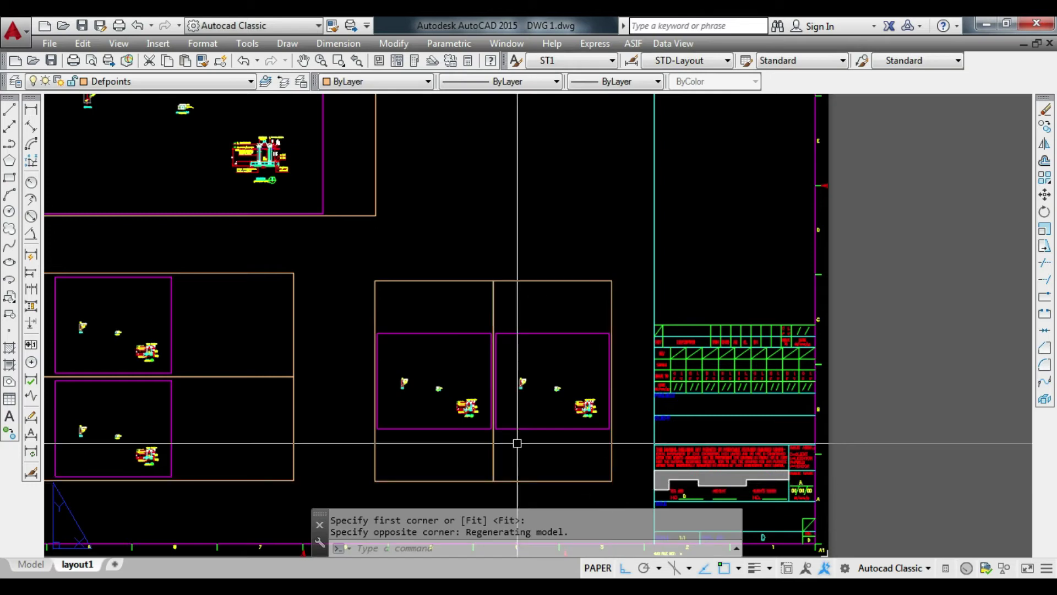
middle_click_drag(514, 439, 588, 414)
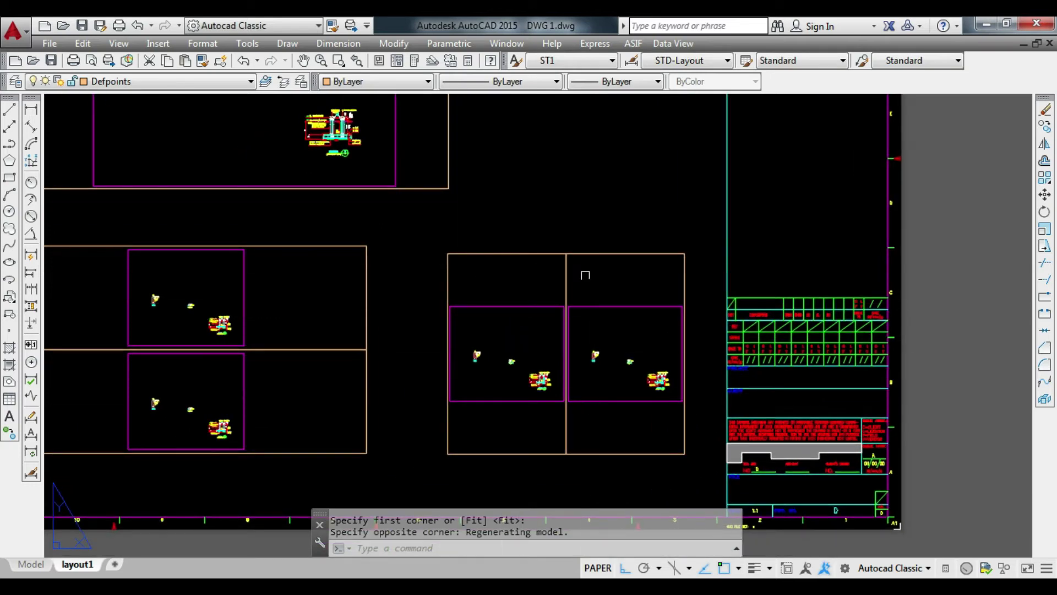
scroll(601, 380, "down", 4)
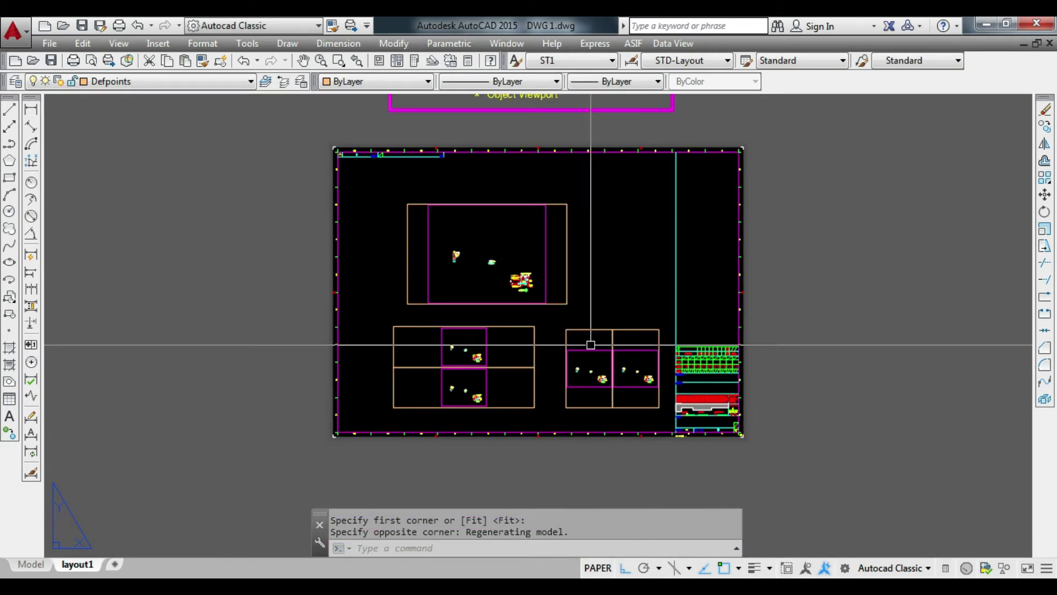
middle_click_drag(608, 366, 653, 396)
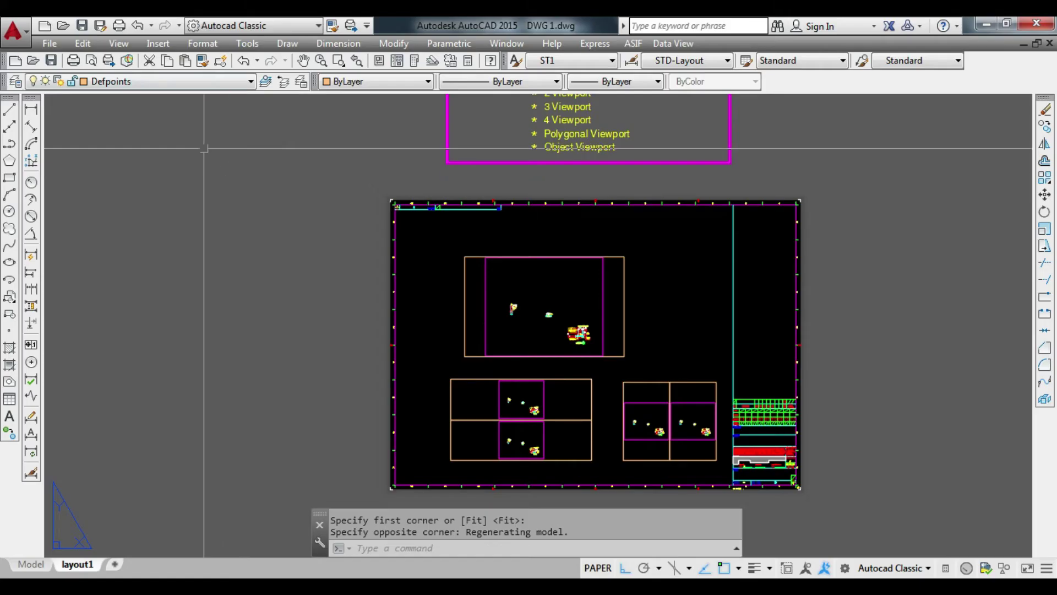
- Add a column of three horizontal viewports beside the large single viewport
left_click(120, 49)
mouse_move(147, 268)
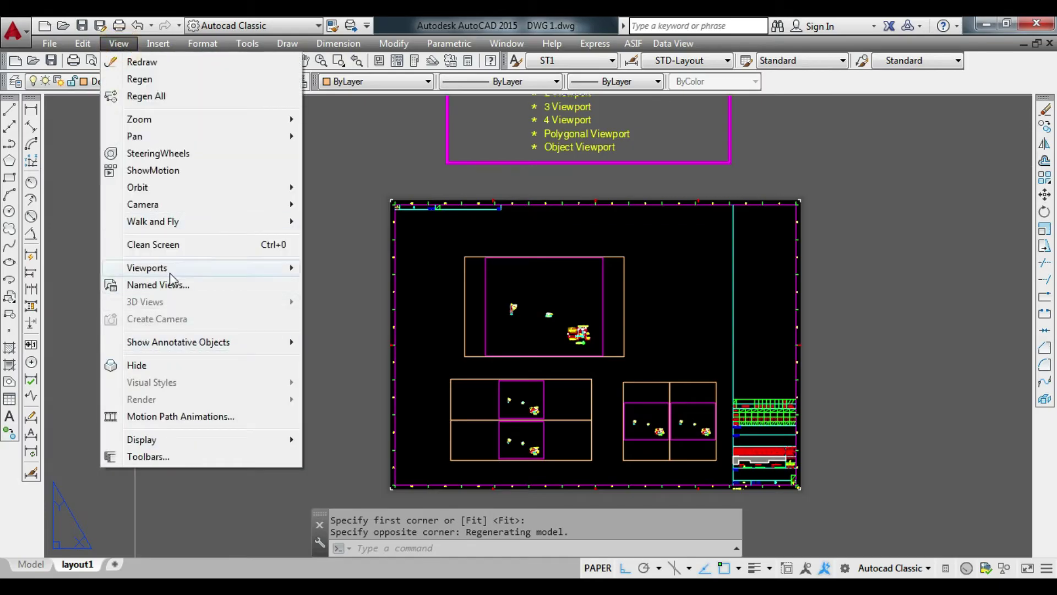
left_click(352, 324)
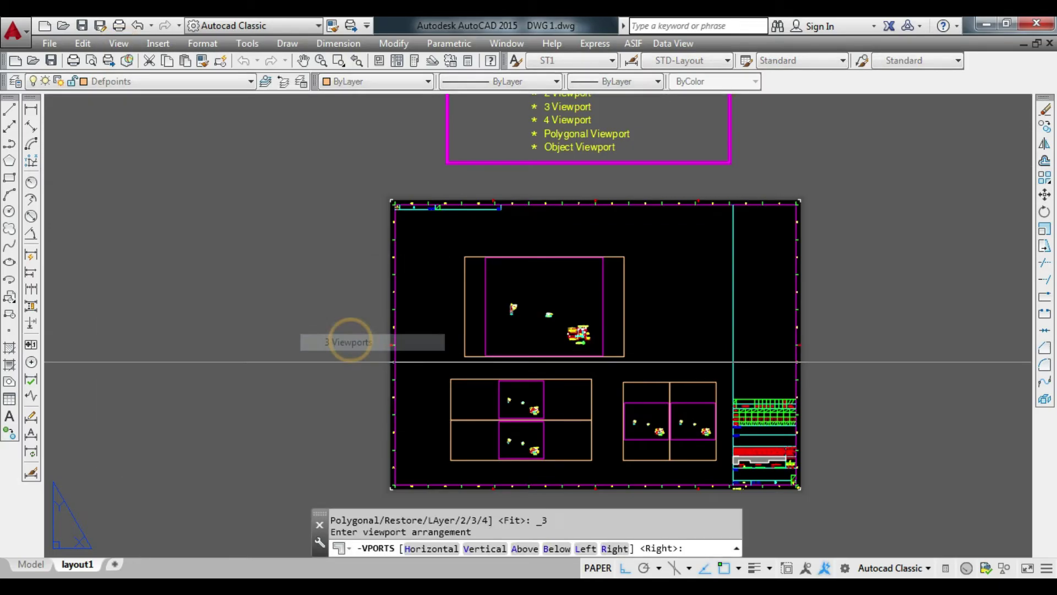
type("H")
key("Return")
scroll(582, 306, "up", 2)
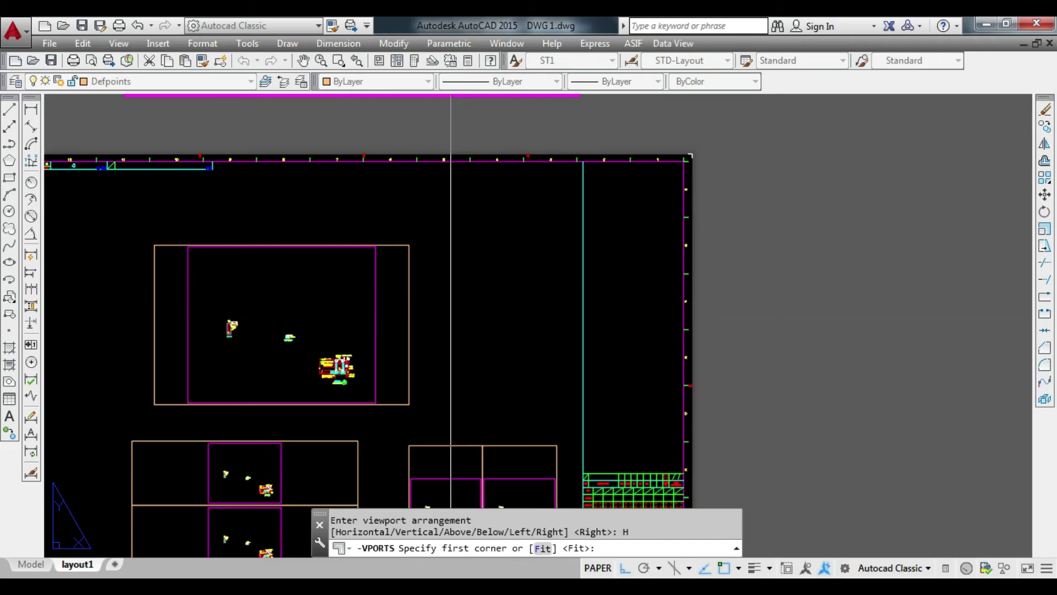
left_click(438, 221)
left_click(552, 376)
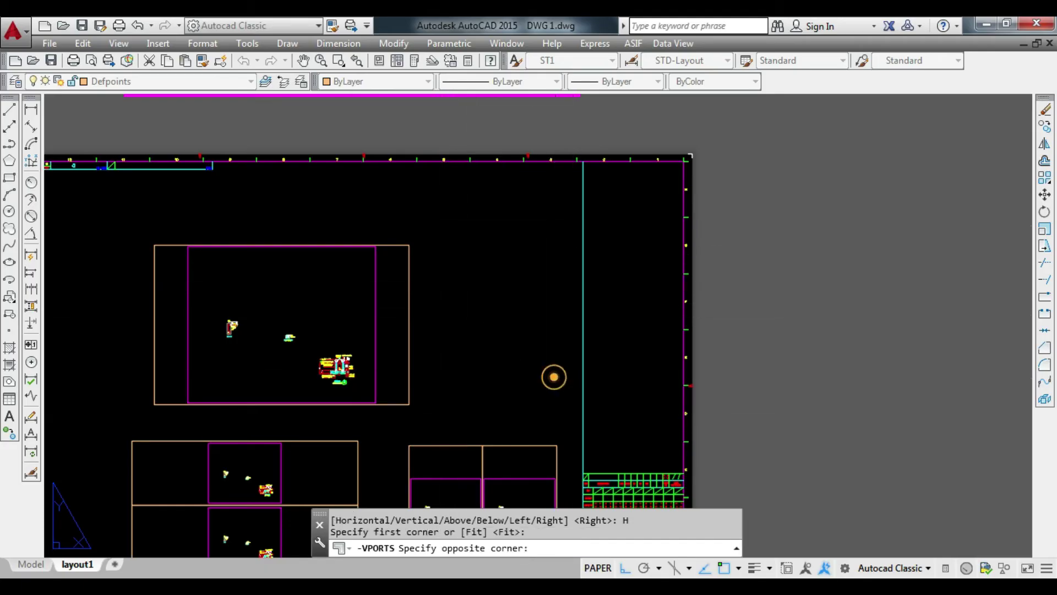
scroll(485, 266, "up", 2)
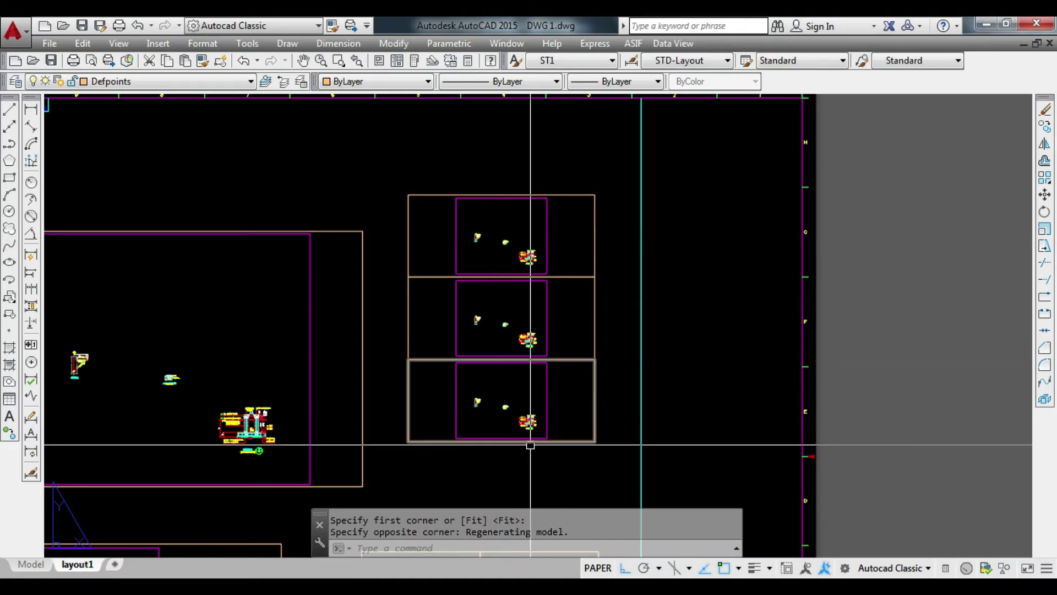
mouse_move(530, 441)
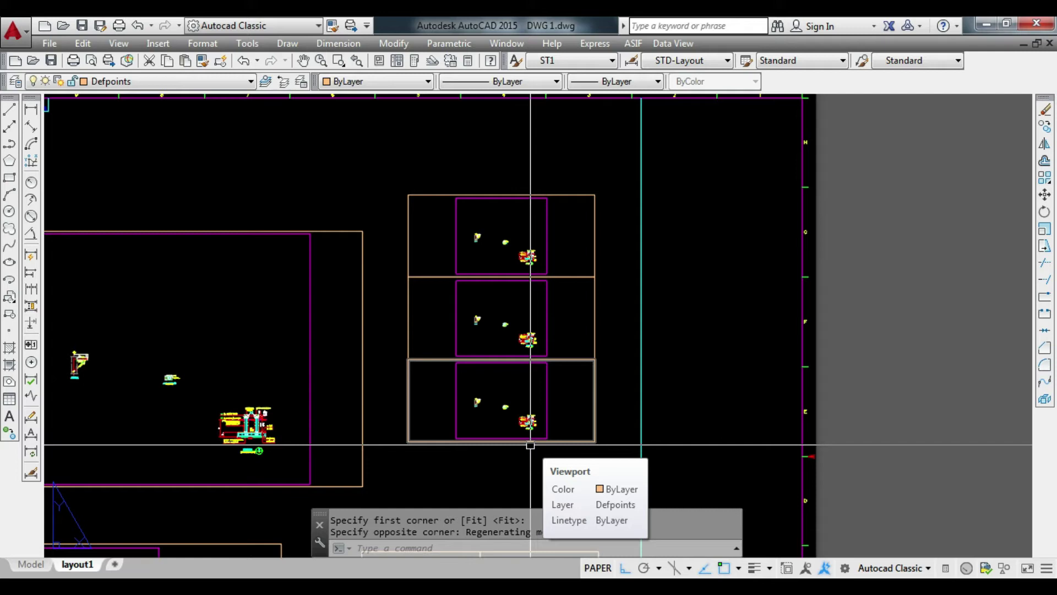
mouse_move(287, 336)
middle_mouse_down()
mouse_move(517, 400)
mouse_move(715, 387)
middle_mouse_up()
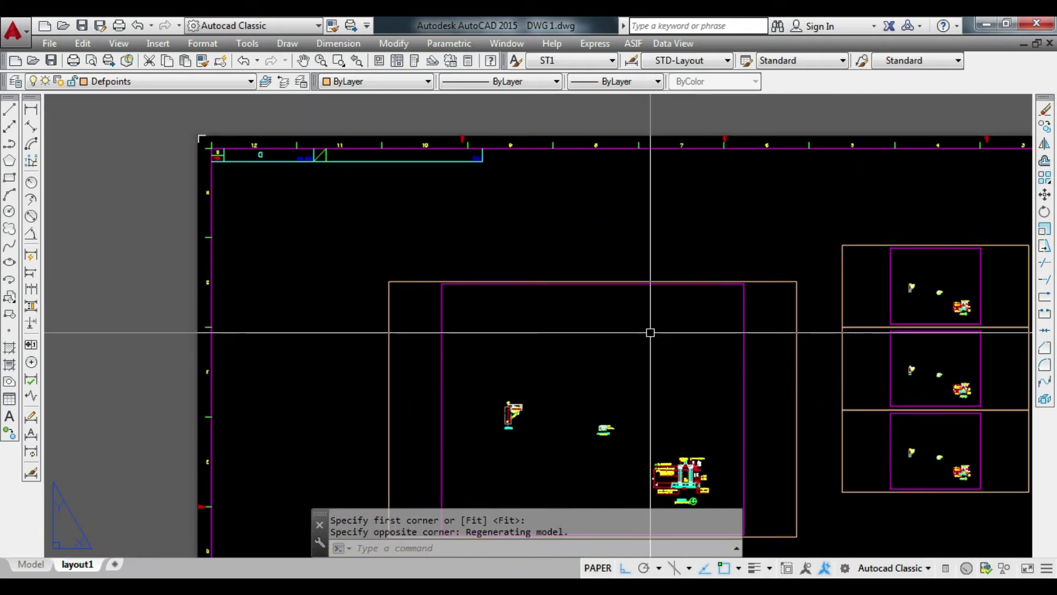
- Select and delete the large single viewport
middle_click_drag(623, 309, 474, 258)
left_click(509, 253)
left_click(462, 208)
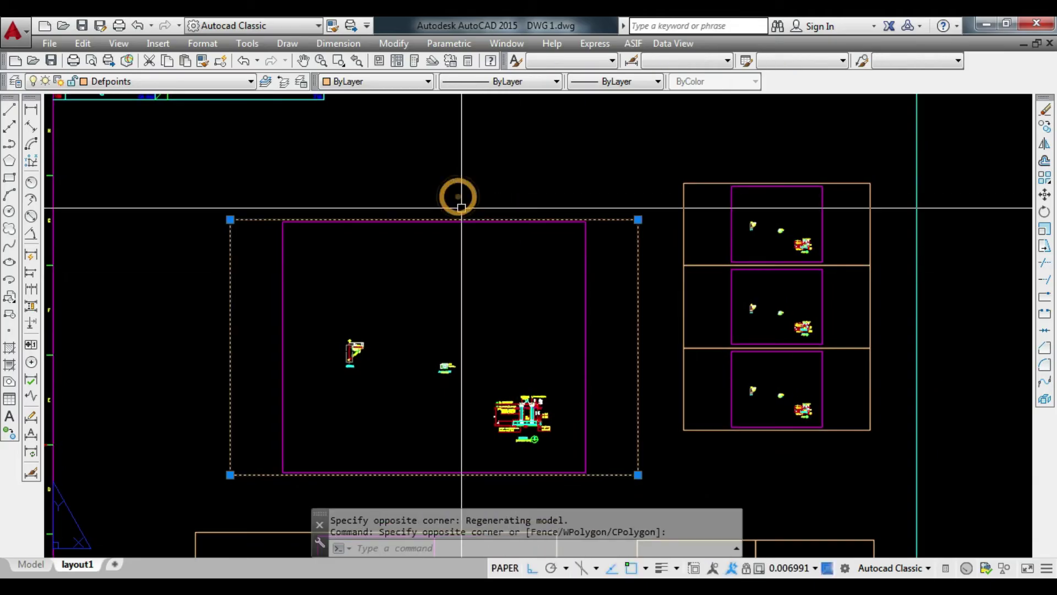
key("Delete")
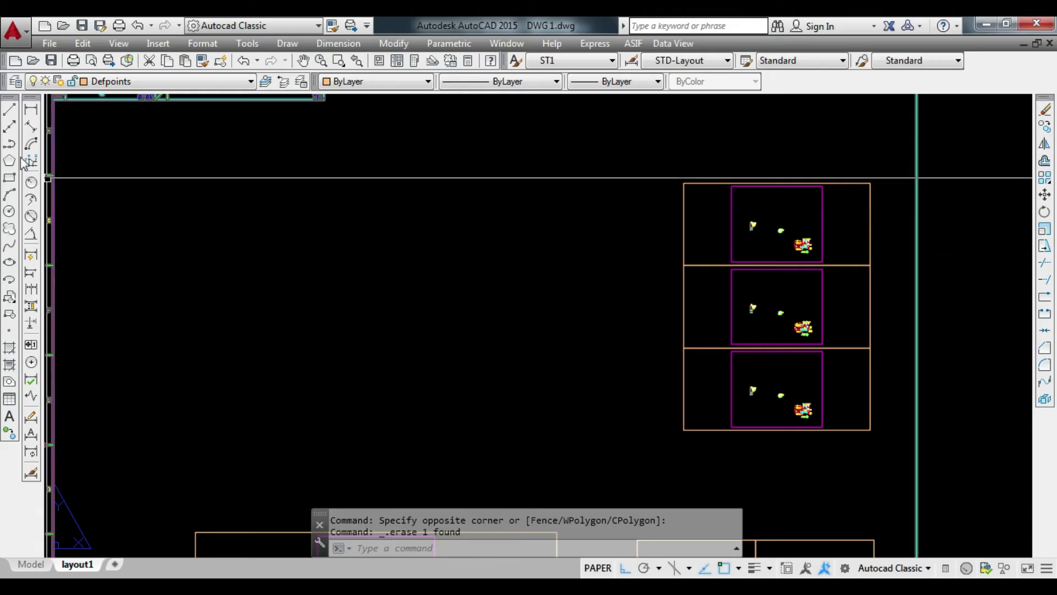
- Create a 2×2 grid of four equal viewports in the freed area
left_click(118, 43)
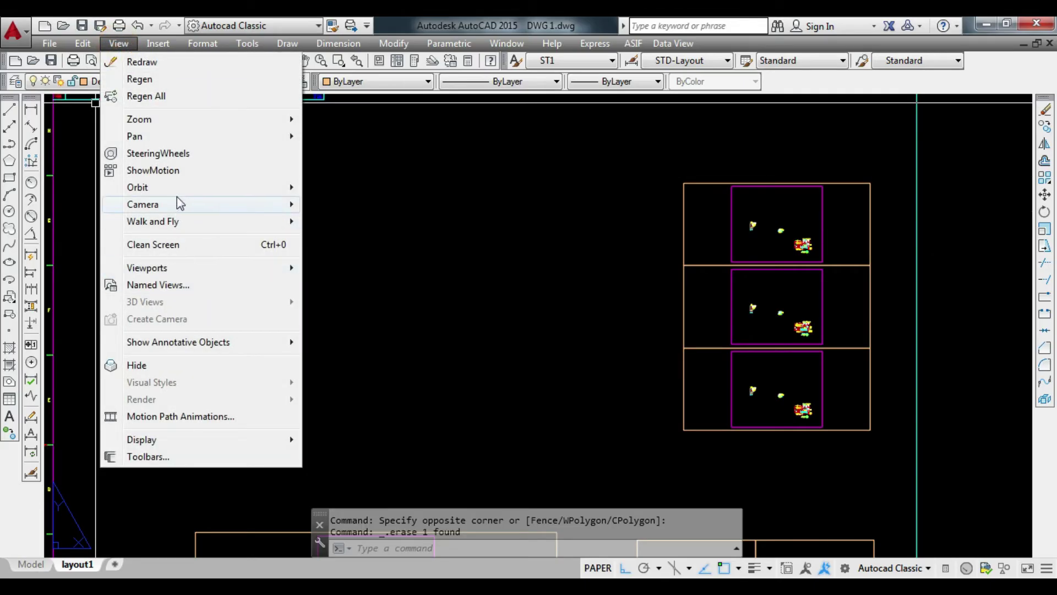
mouse_move(147, 267)
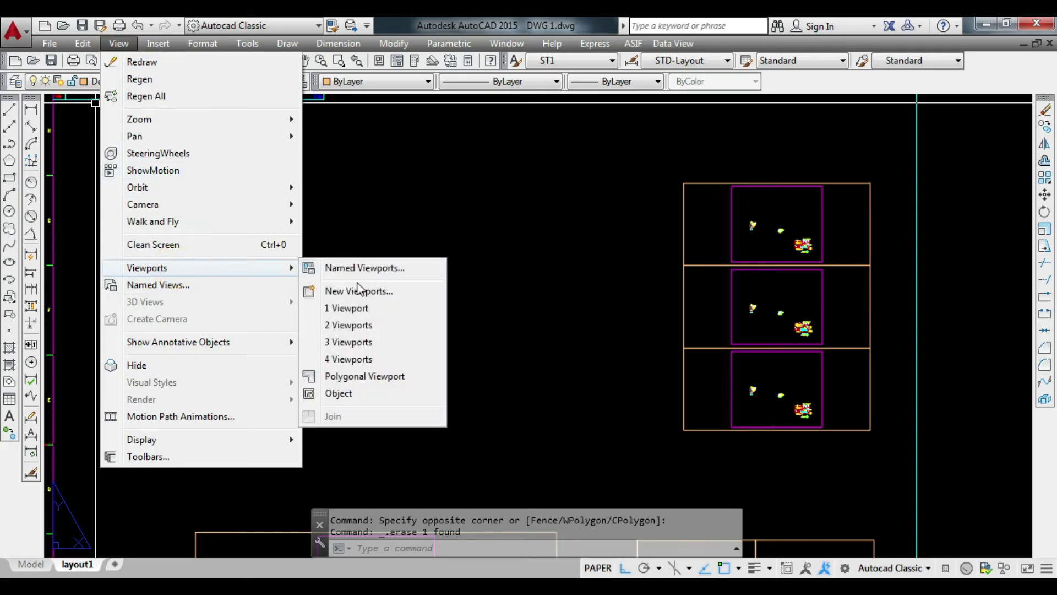
left_click(357, 358)
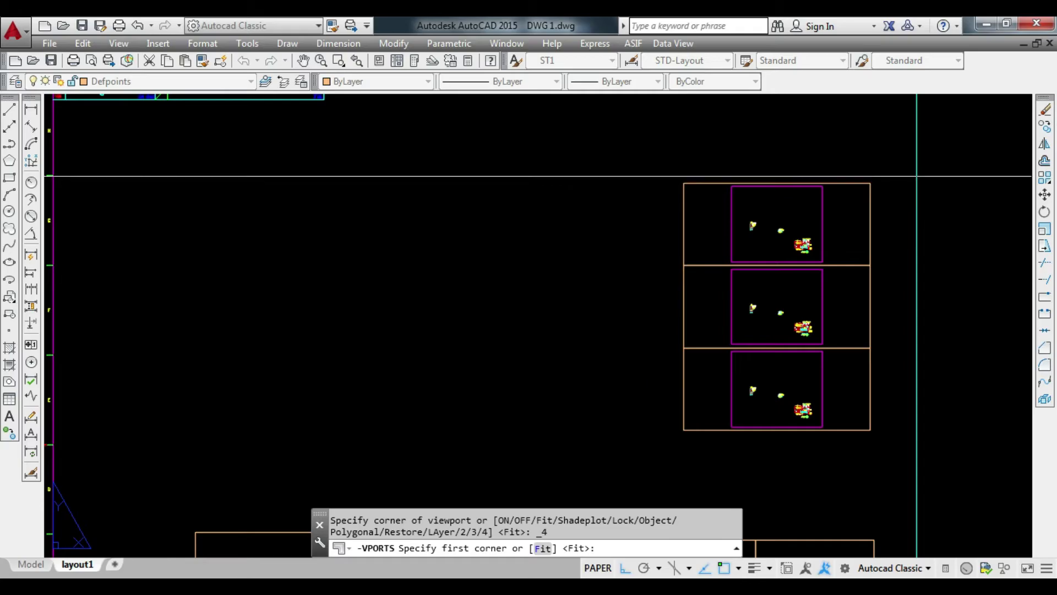
left_click(140, 174)
left_click(465, 428)
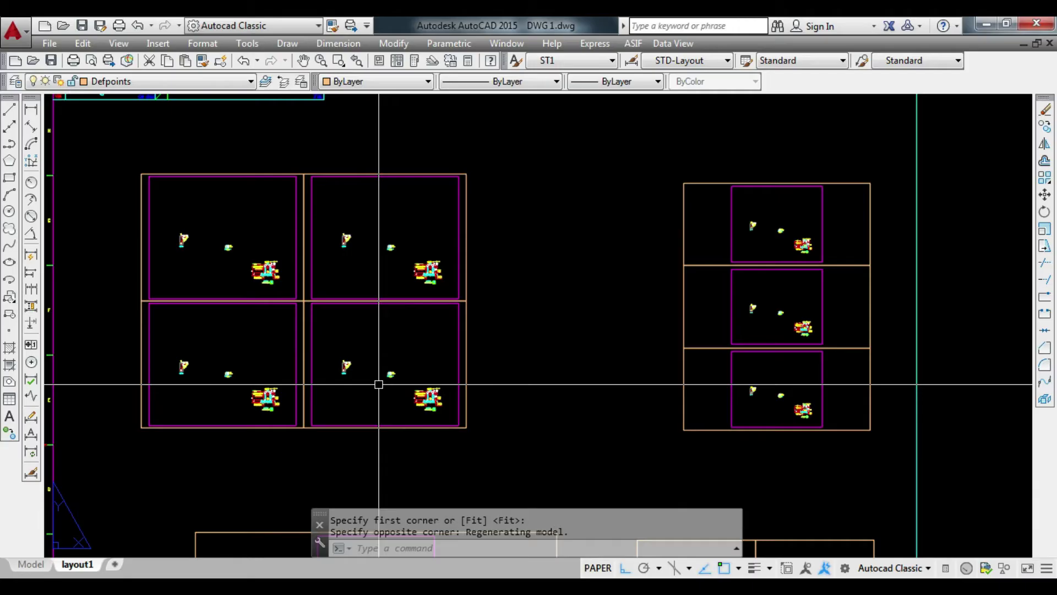
scroll(955, 463, "down", 2)
key("m")
key("Return")
key("Escape")
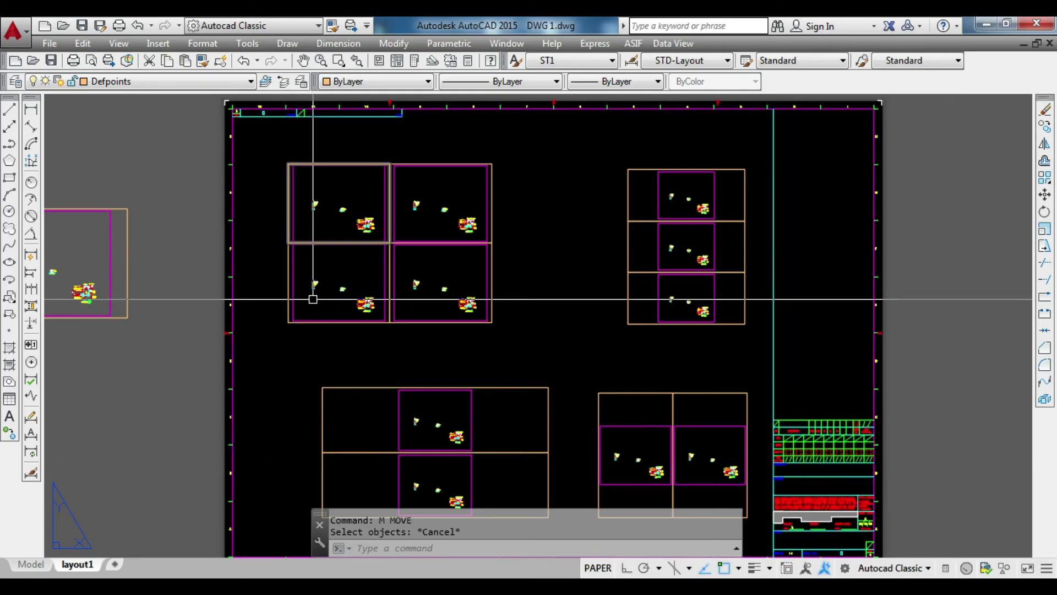
- Move the 2×2 grid and three-viewport column horizontally right off the sheet with Ortho on
type("m")
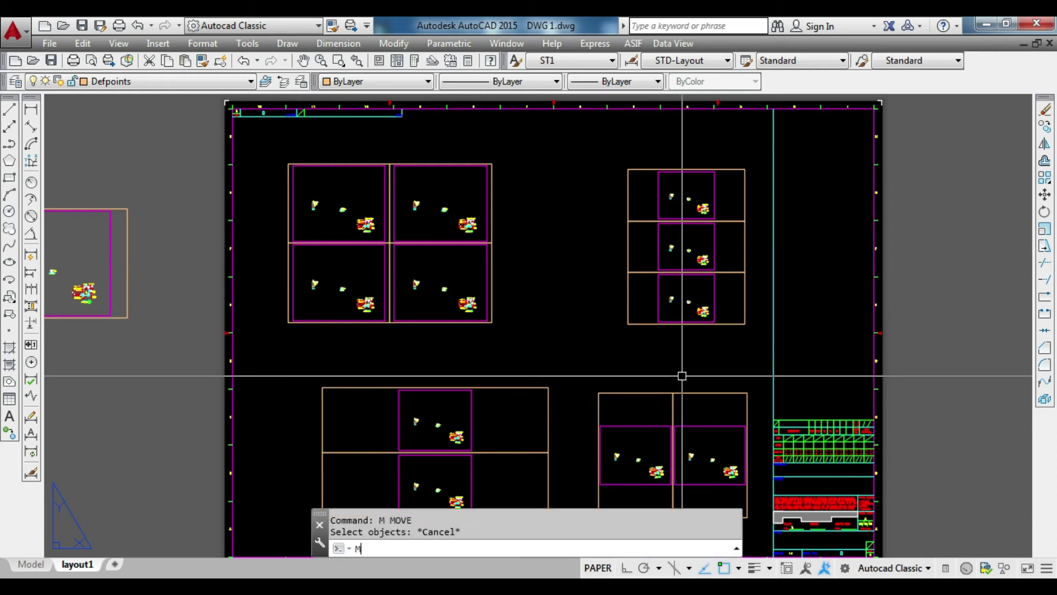
key("Return")
left_click(735, 342)
left_click(307, 156)
key("Return")
left_click(429, 144)
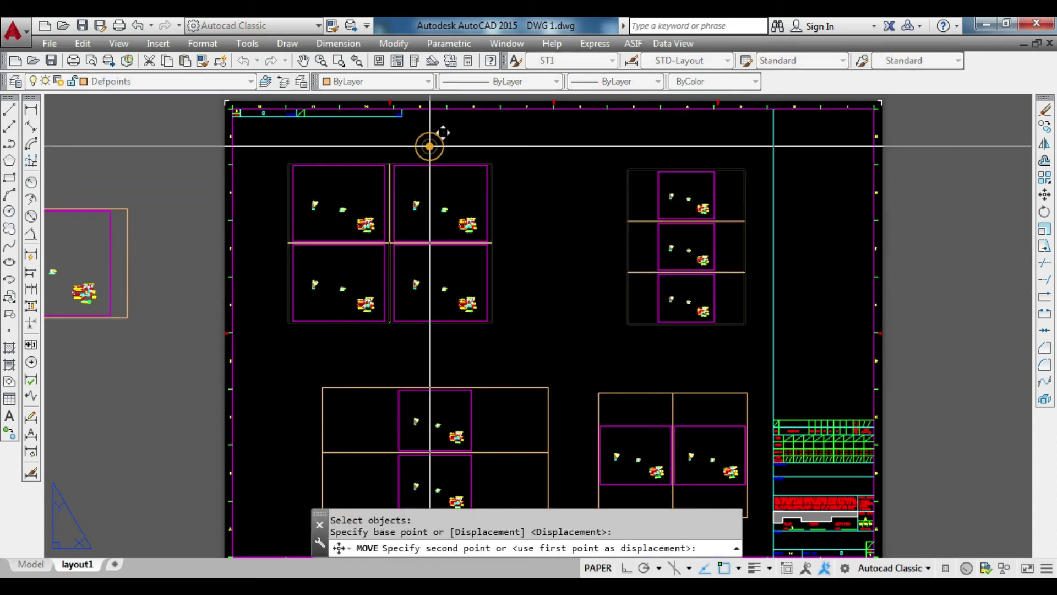
middle_click_drag(835, 260, 633, 246)
key("F8")
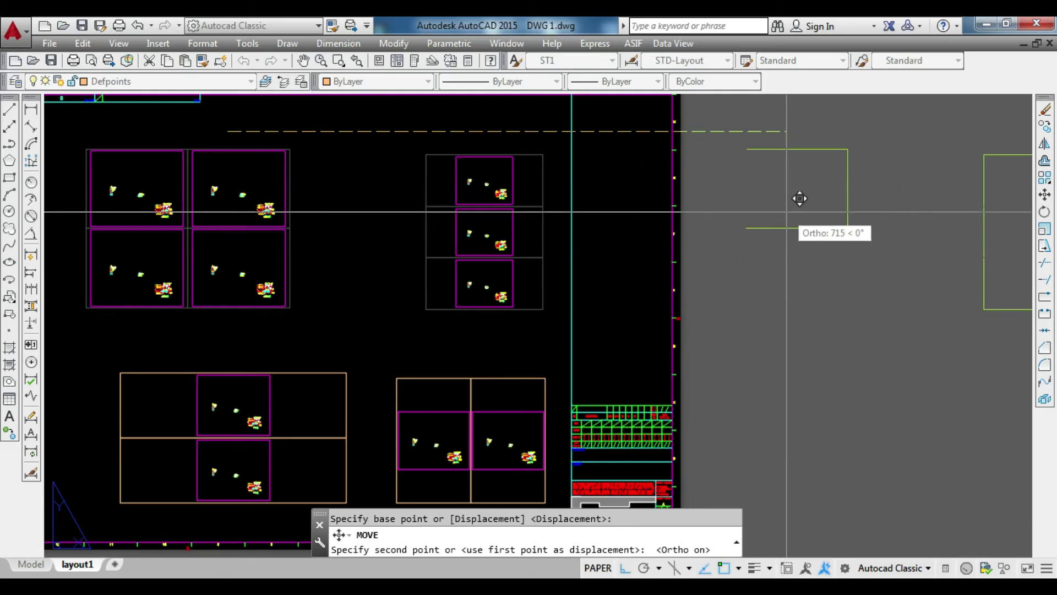
left_click(892, 189)
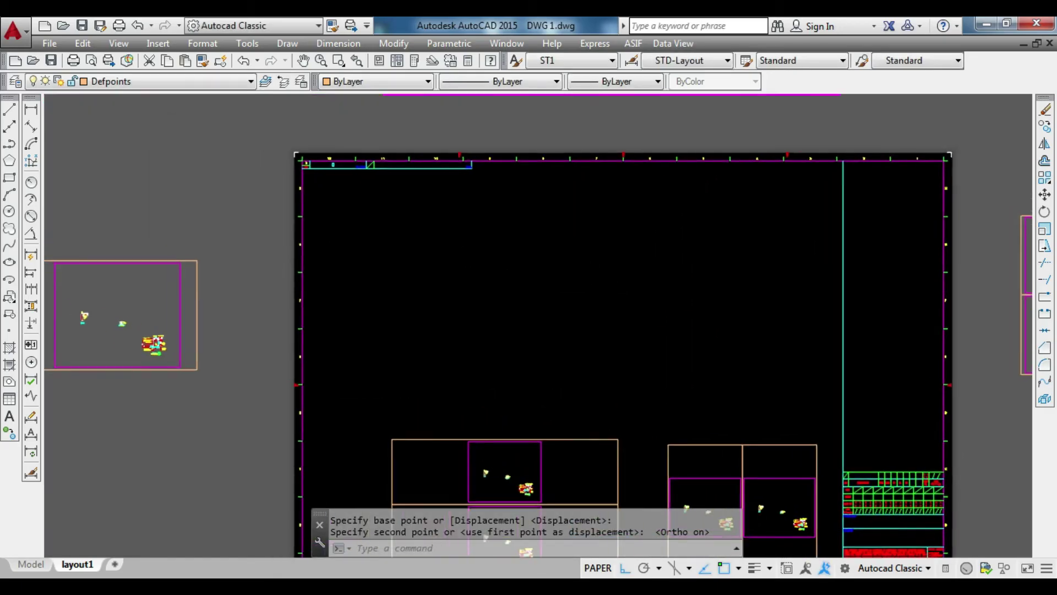
middle_click_drag(393, 223, 578, 255)
scroll(470, 236, "up", 5)
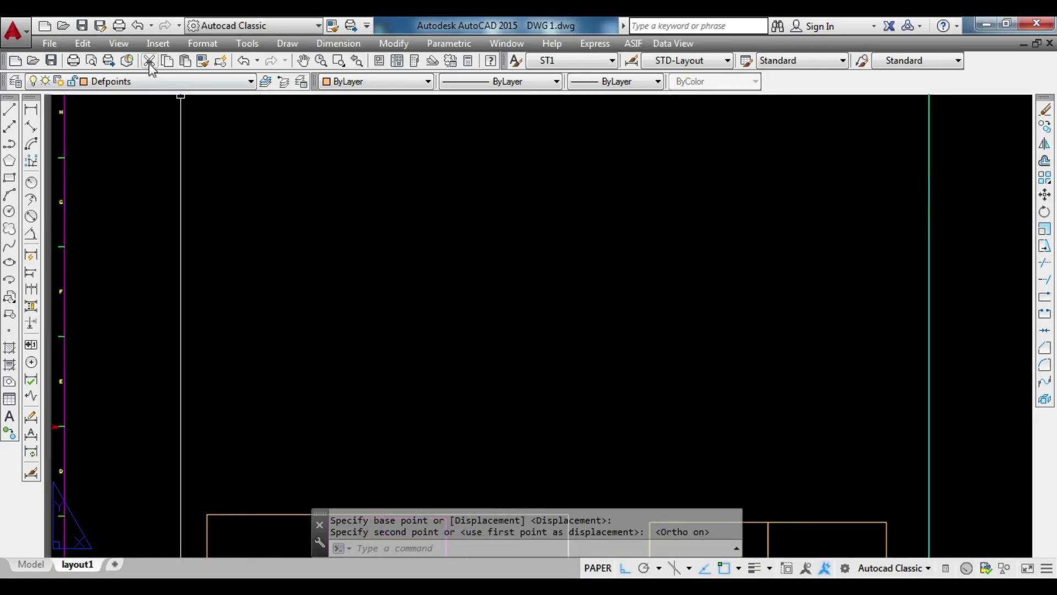
- Create a six-vertex irregular polygonal viewport in the cleared upper sheet area
left_click(119, 44)
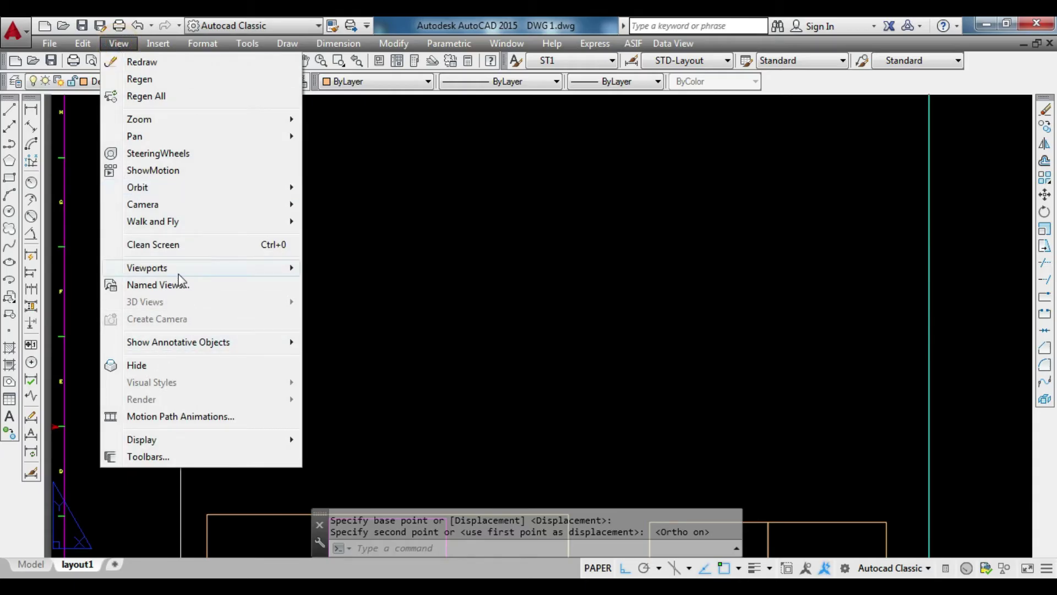
mouse_move(147, 267)
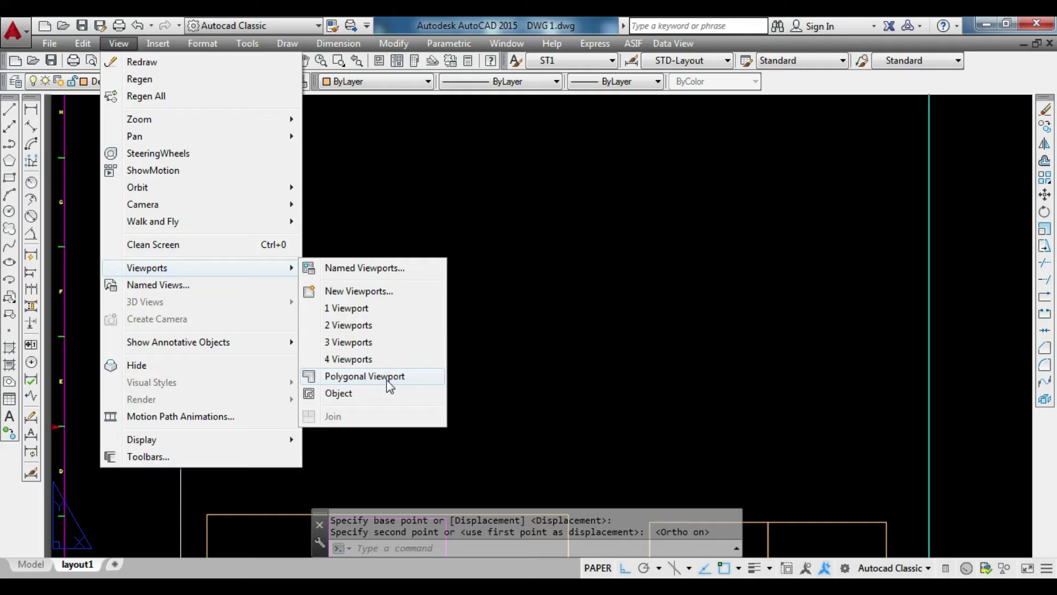
left_click(370, 380)
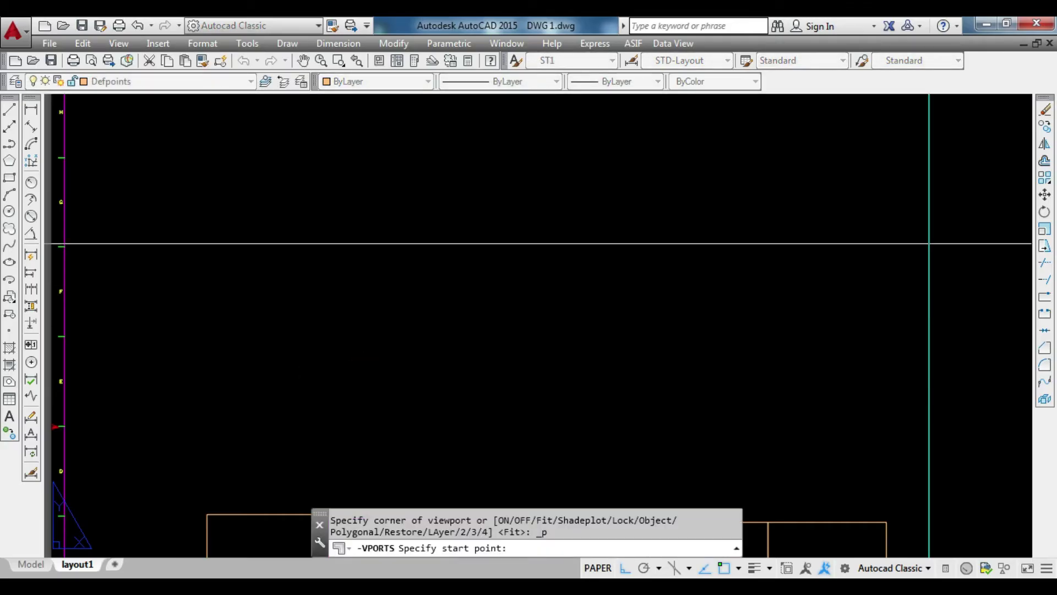
left_click(426, 203)
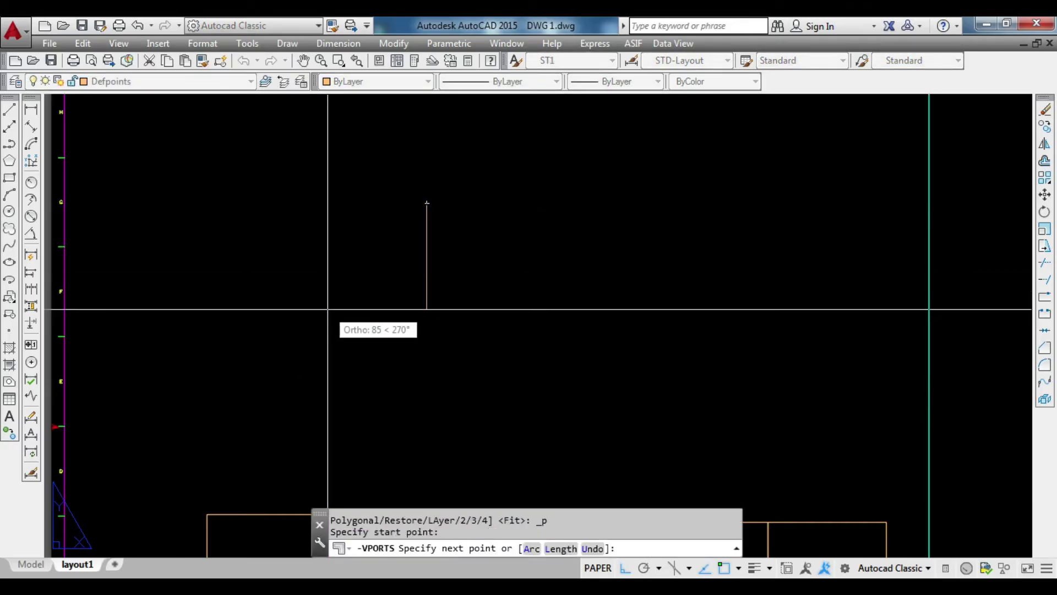
key("F8")
left_click(297, 280)
left_click(368, 410)
left_click(677, 444)
left_click(630, 351)
left_click(484, 289)
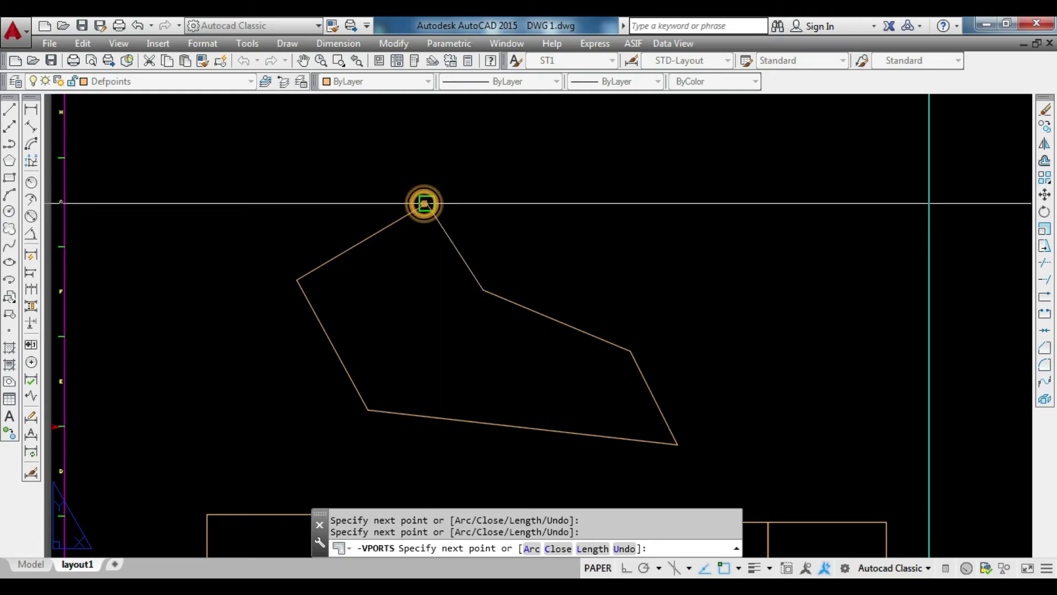
left_click(424, 204)
key("Return")
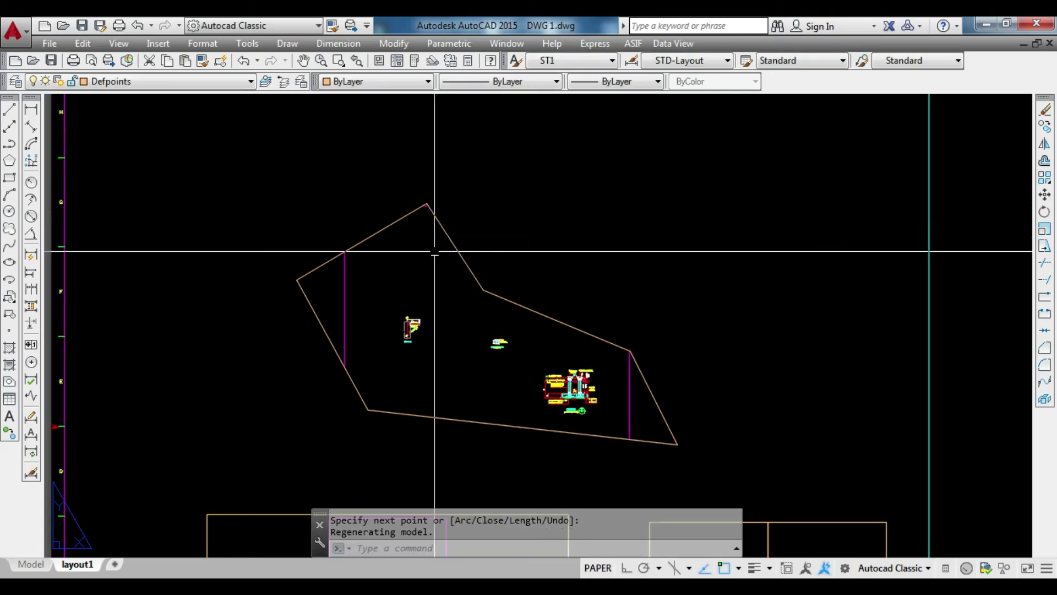
- Select the polygonal viewport and begin stretching its lower-right vertex
scroll(566, 389, "up", 2)
scroll(567, 397, "up", 1)
scroll(570, 425, "up", 1)
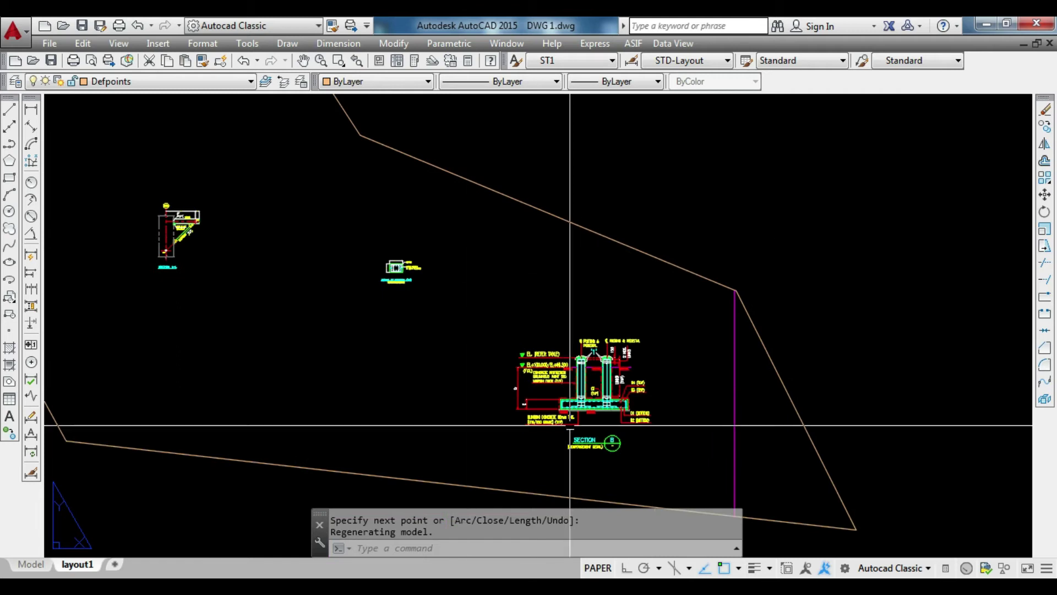
scroll(709, 323, "down", 3)
scroll(716, 341, "up", 2)
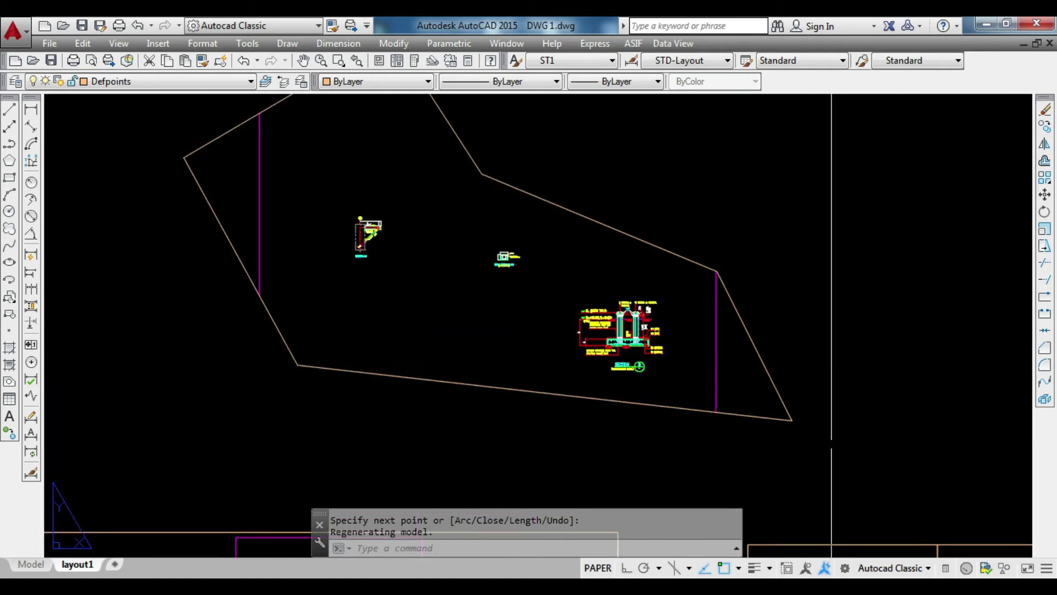
left_click(831, 444)
left_click(786, 418)
left_click(791, 420)
- Finish the lower-right stretch and reposition another vertex of the polygonal viewport
scroll(689, 385, "up", 2)
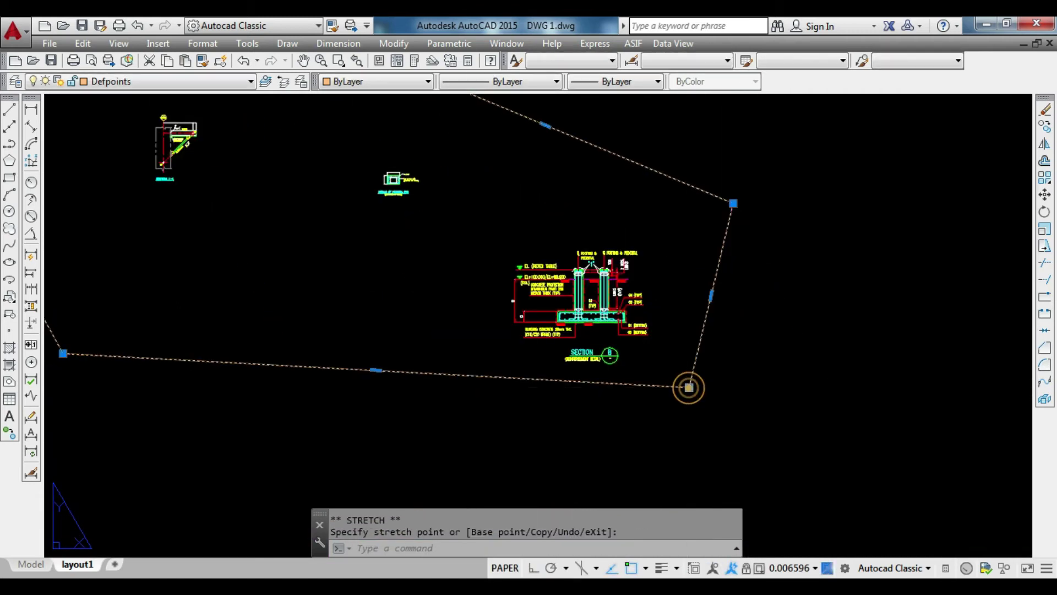
scroll(688, 387, "down", 3)
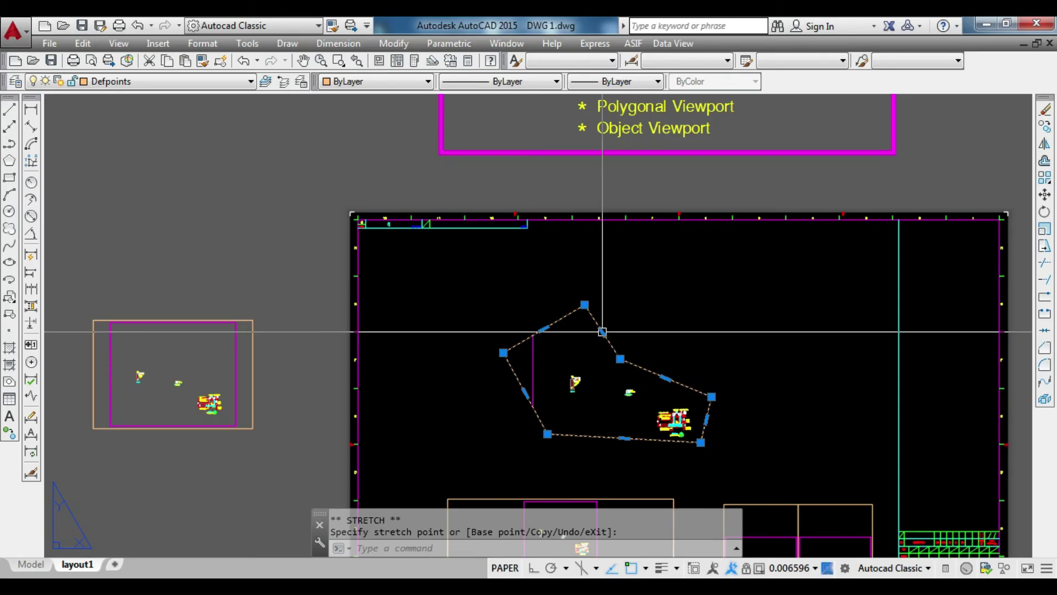
left_click(676, 391)
left_click(738, 332)
key("Escape")
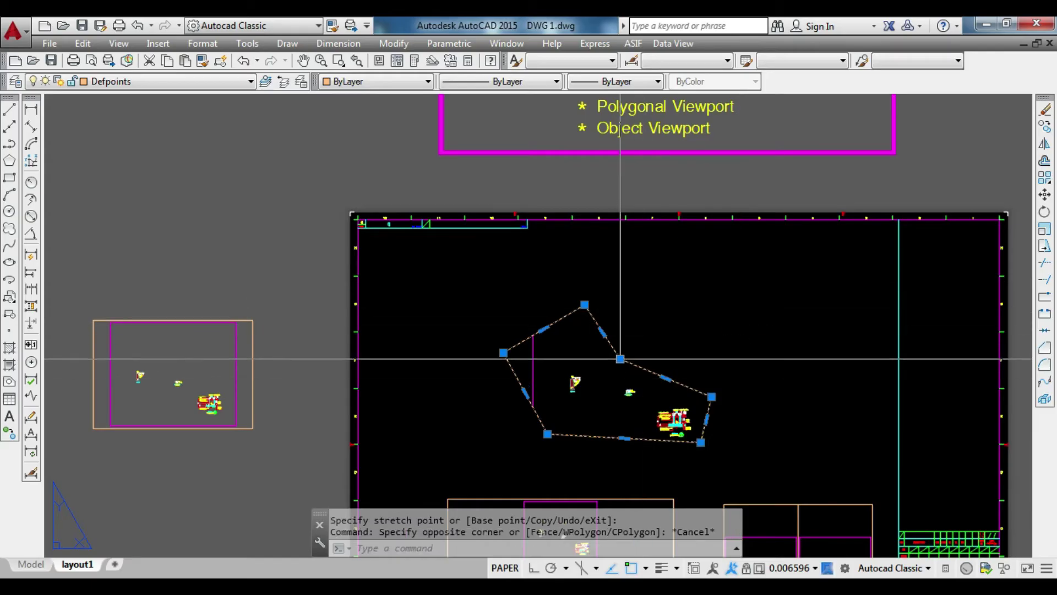
scroll(619, 358, "up", 2)
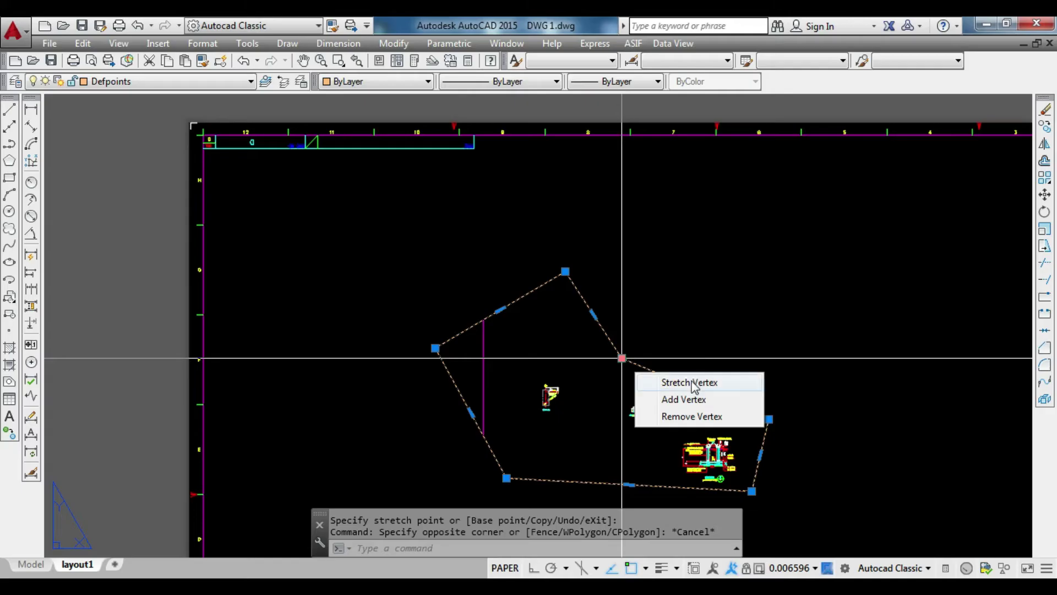
left_click(692, 383)
left_click(621, 357)
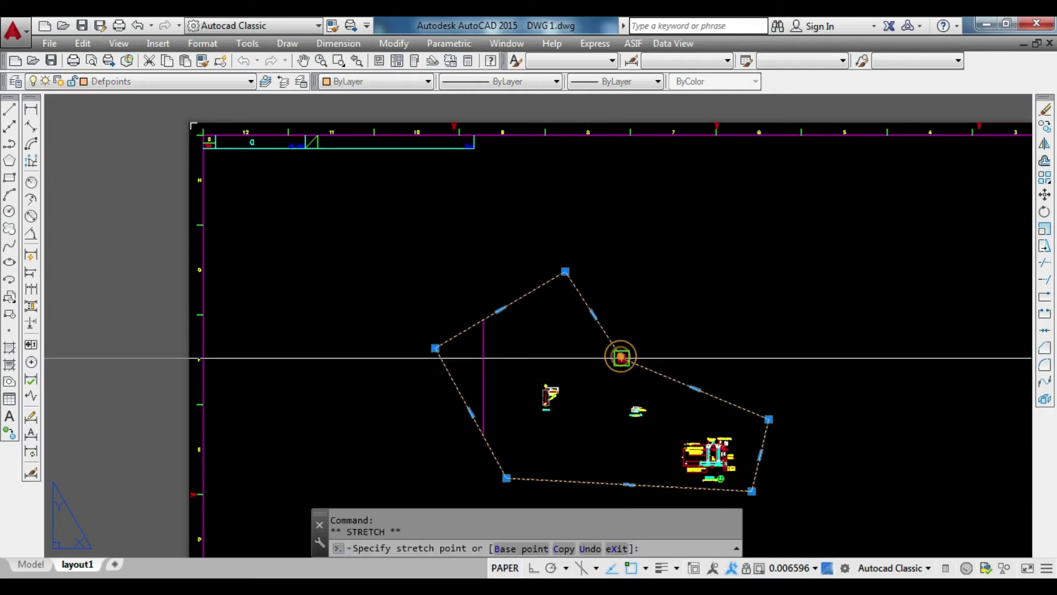
left_click(741, 379)
- Move the top, upper-left and bottom-left vertices so the viewport tightly frames two details
left_click(565, 271)
left_click(659, 358)
left_click(435, 348)
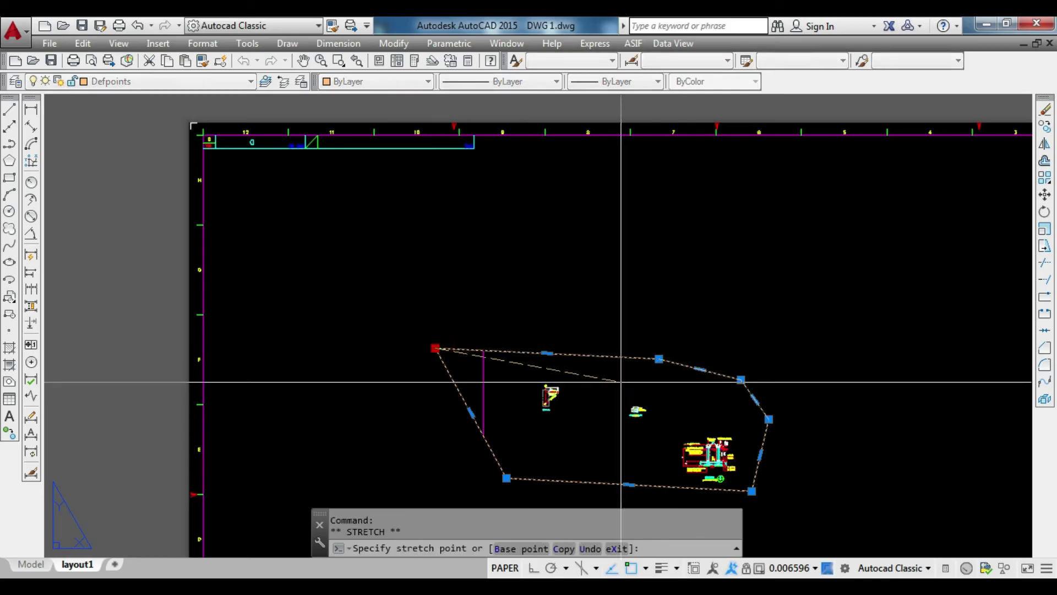
left_click(614, 380)
left_click(506, 477)
left_click(613, 466)
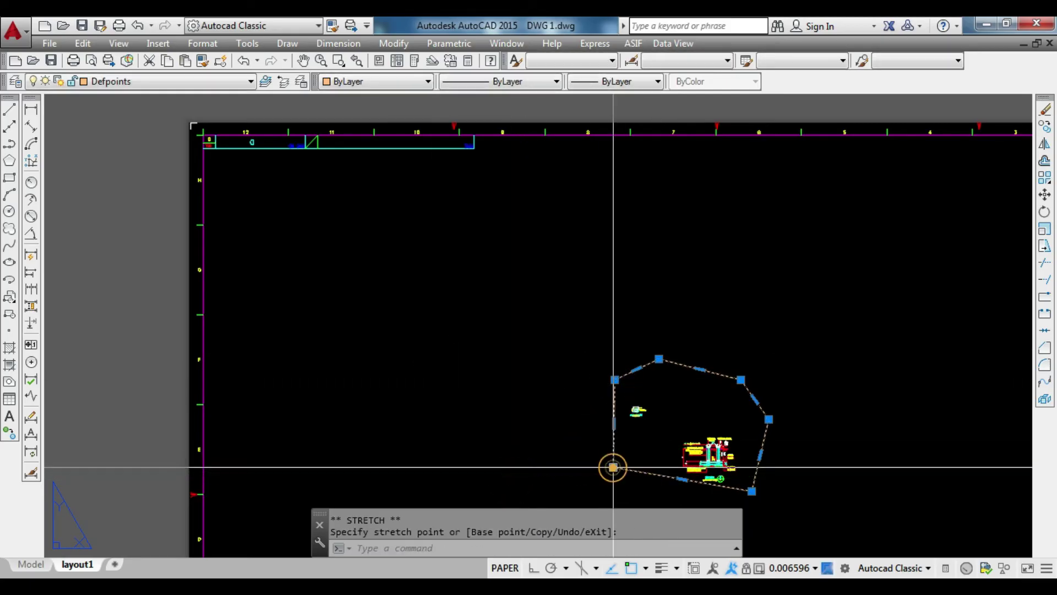
scroll(727, 481, "up", 2)
scroll(758, 421, "down", 1)
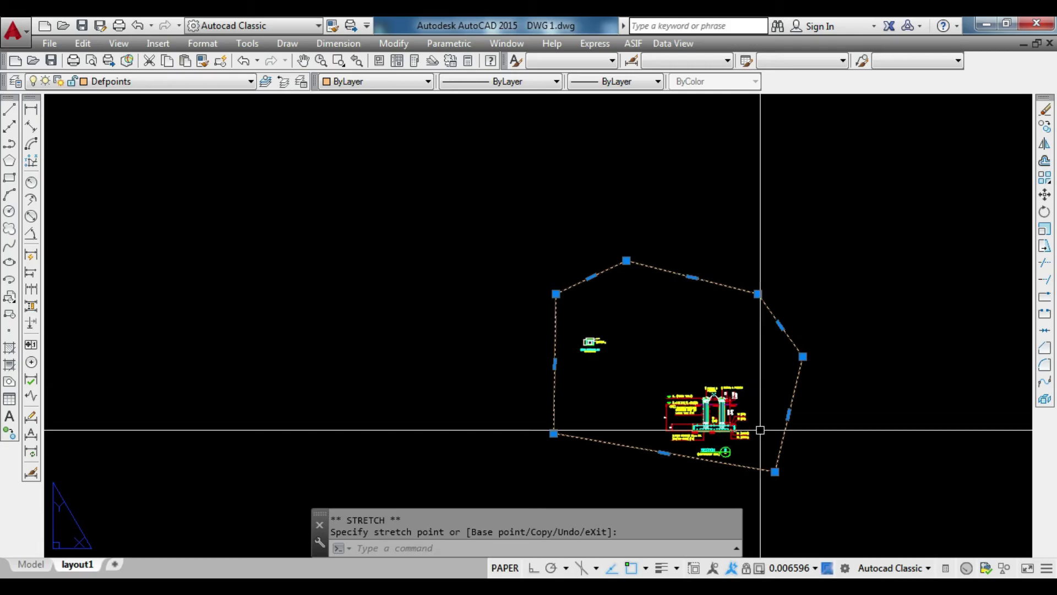
key("Escape")
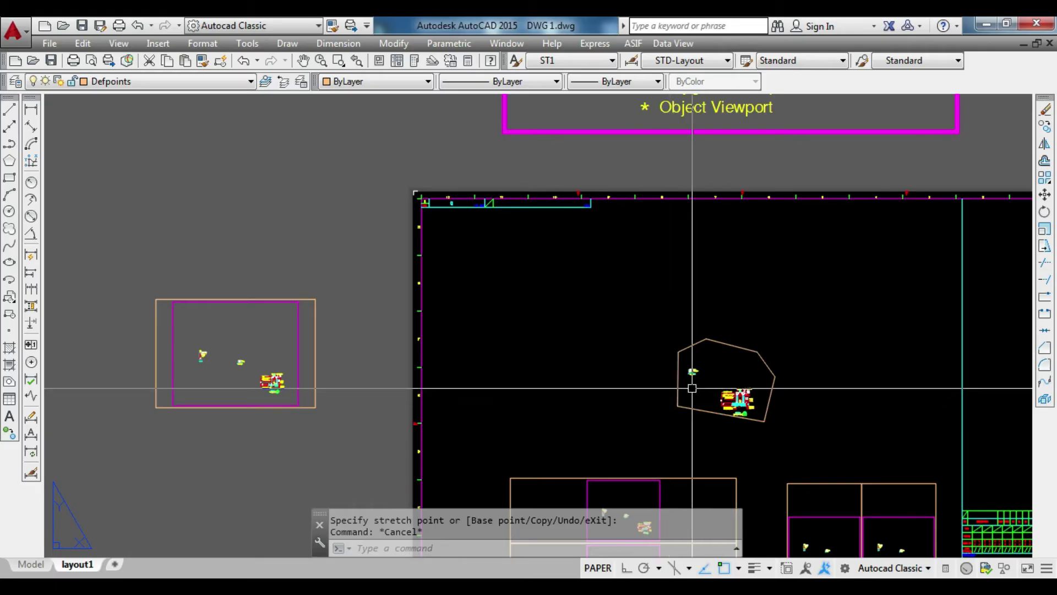
scroll(692, 388, "up", 2)
- Draw a circle on empty sheet space
middle_click_drag(687, 310, 683, 357)
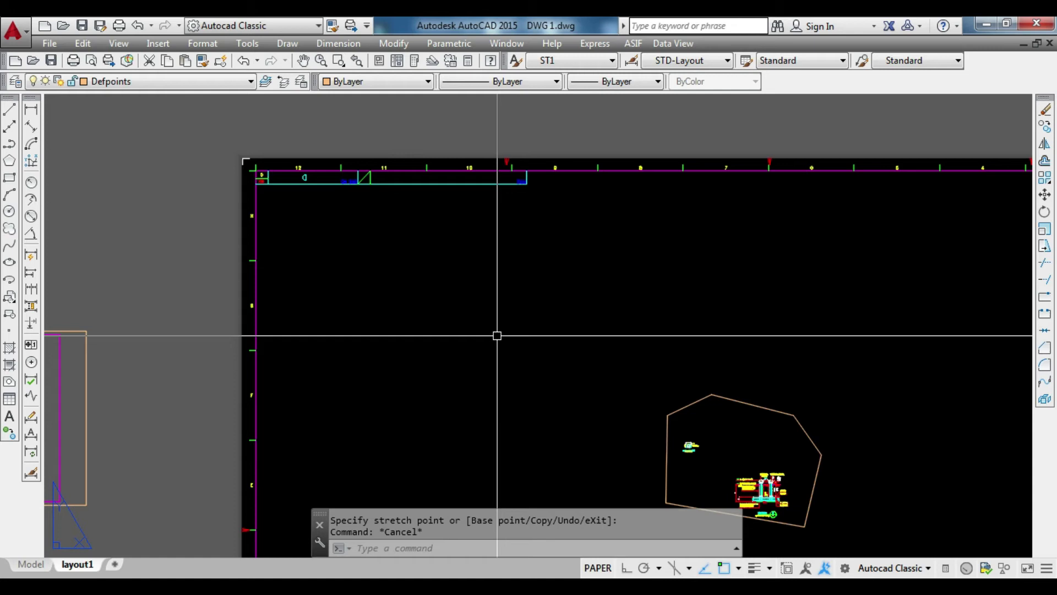
type("cc")
key("Return")
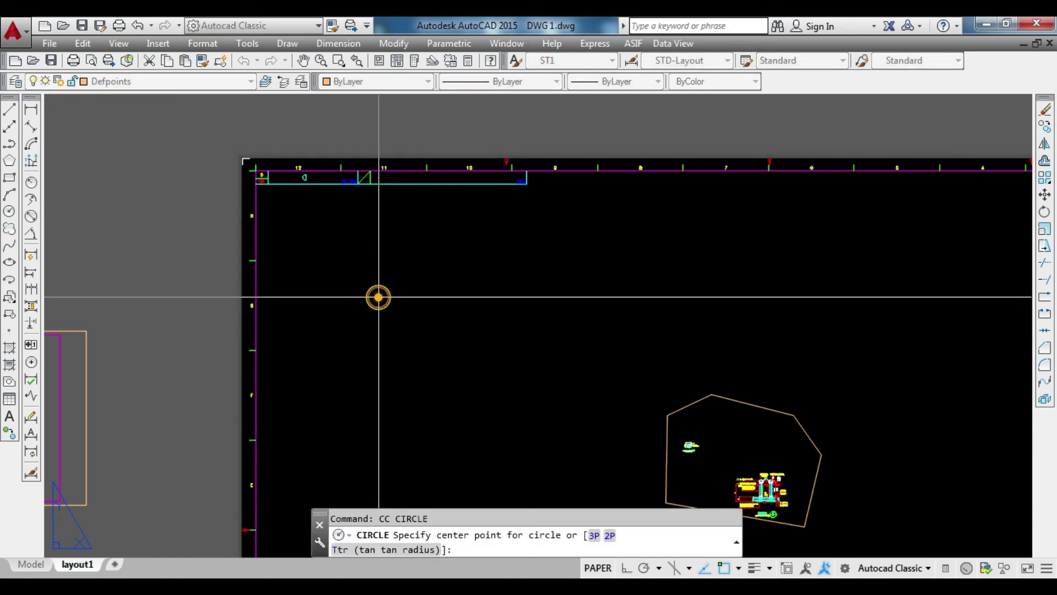
left_click(378, 297)
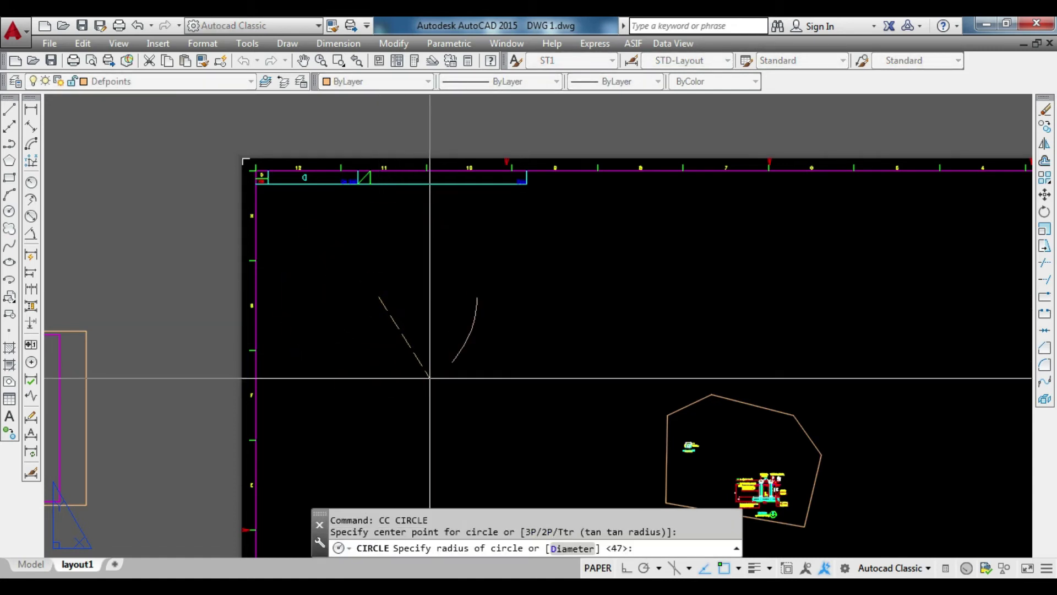
left_click(463, 355)
- Draw a rectangle beside the circle
type("rec")
key("Return")
left_click(504, 239)
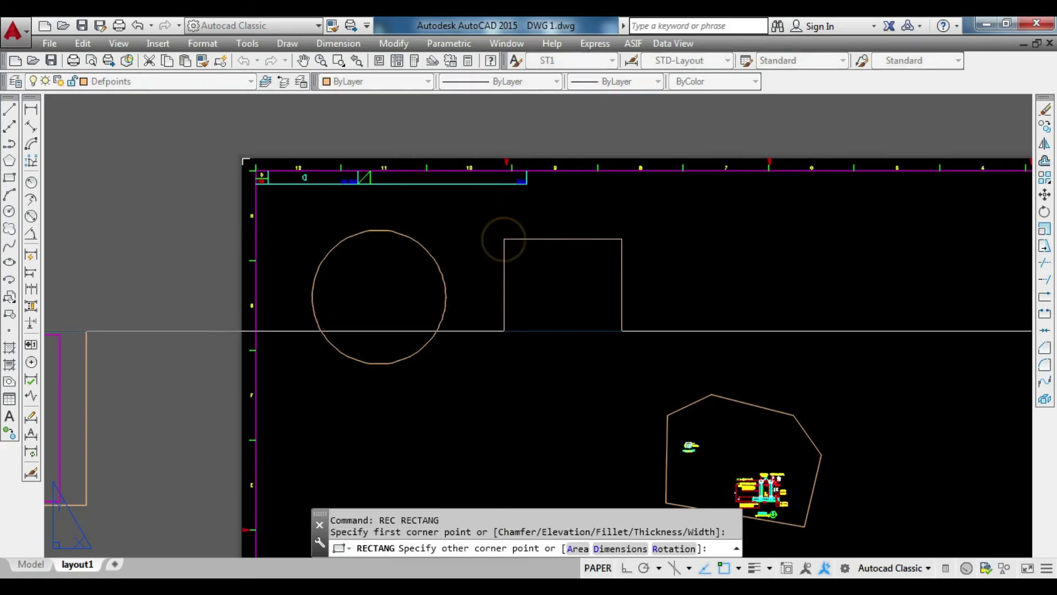
left_click(671, 362)
mouse_move(727, 366)
middle_mouse_down()
mouse_move(653, 348)
mouse_move(660, 354)
middle_mouse_up()
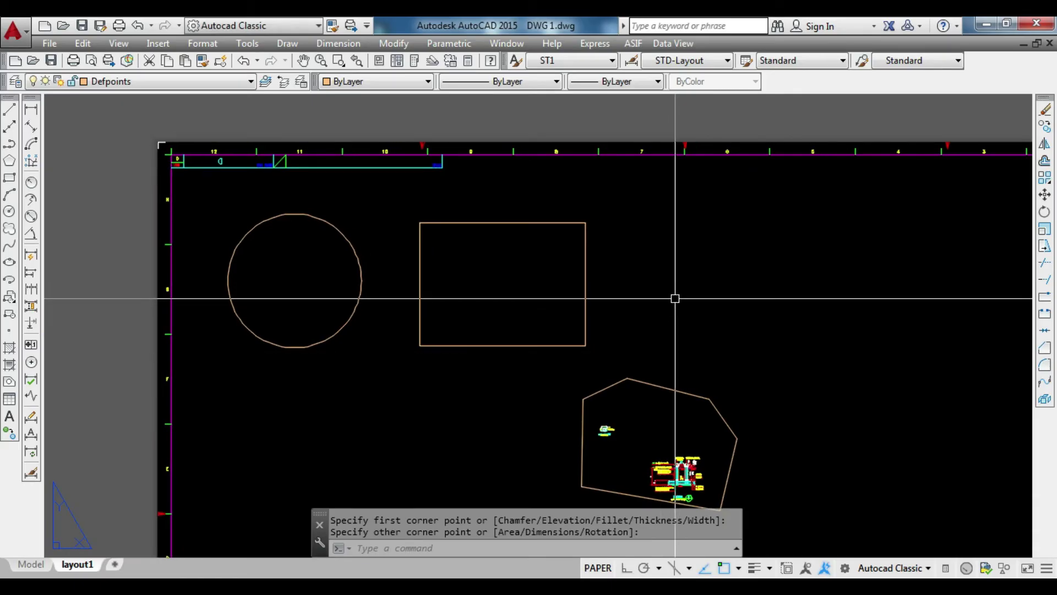
type("PL")
- Draw a closed five-sided polyline outline to the right of the rectangle
key("Return")
left_click(745, 220)
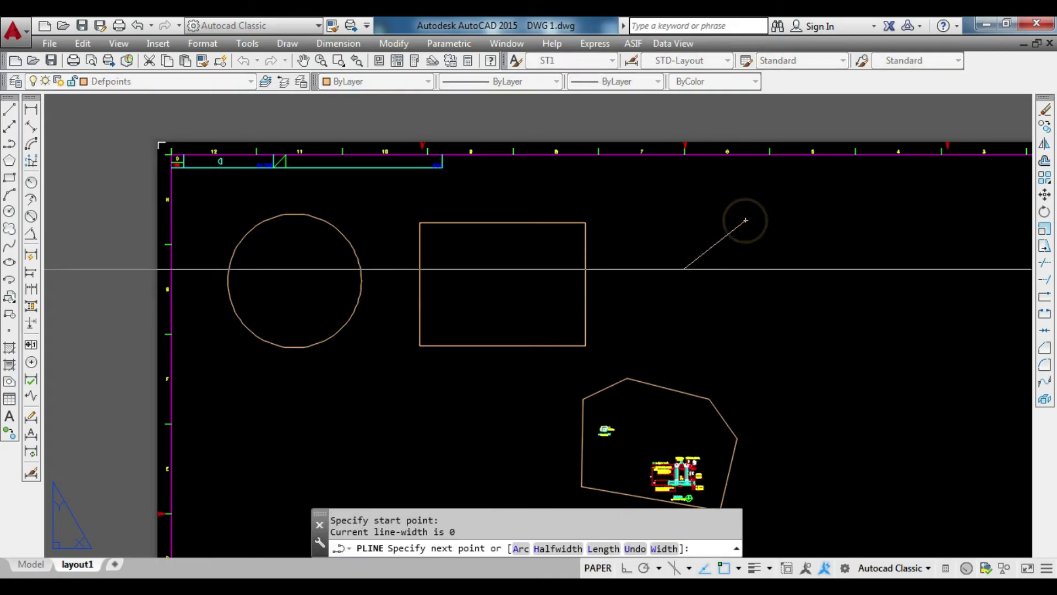
left_click(682, 274)
left_click(780, 390)
left_click(917, 352)
left_click(859, 266)
left_click(746, 220)
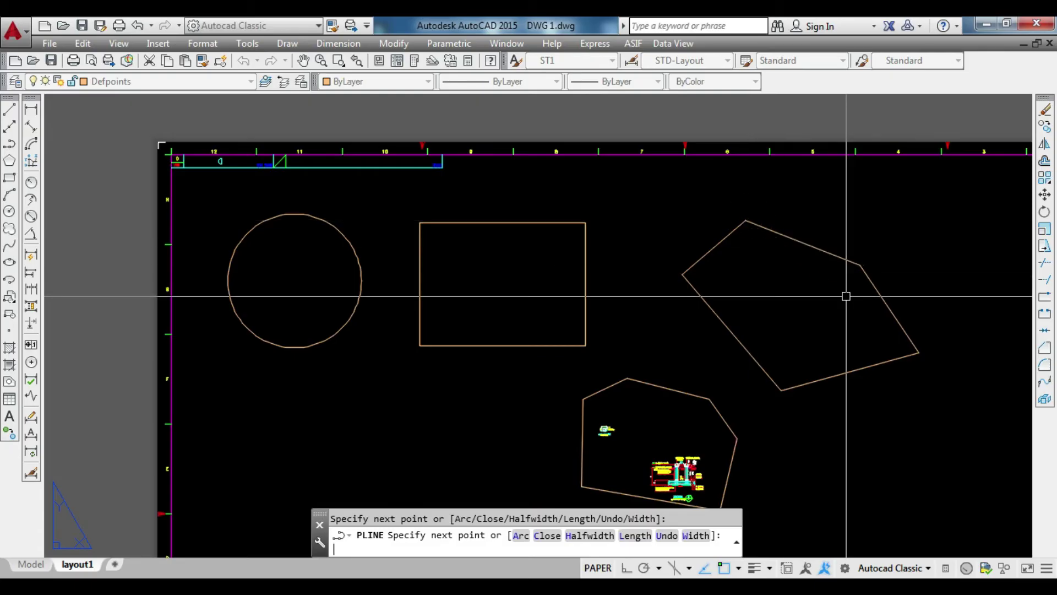
key("Return")
- Fillet the pentagon's top-left corner
type("f")
key("Return")
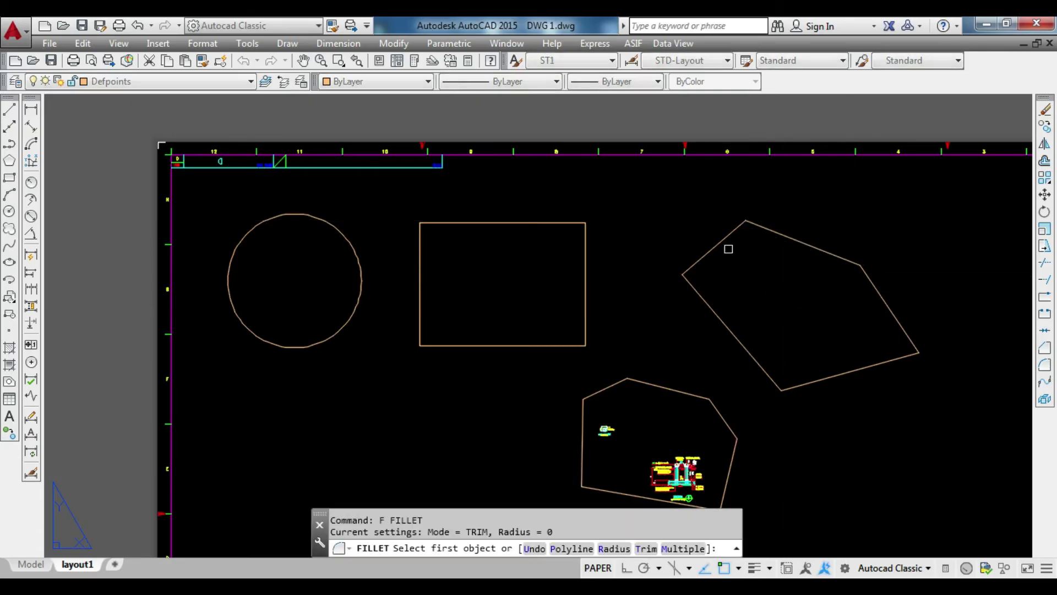
left_click(732, 230)
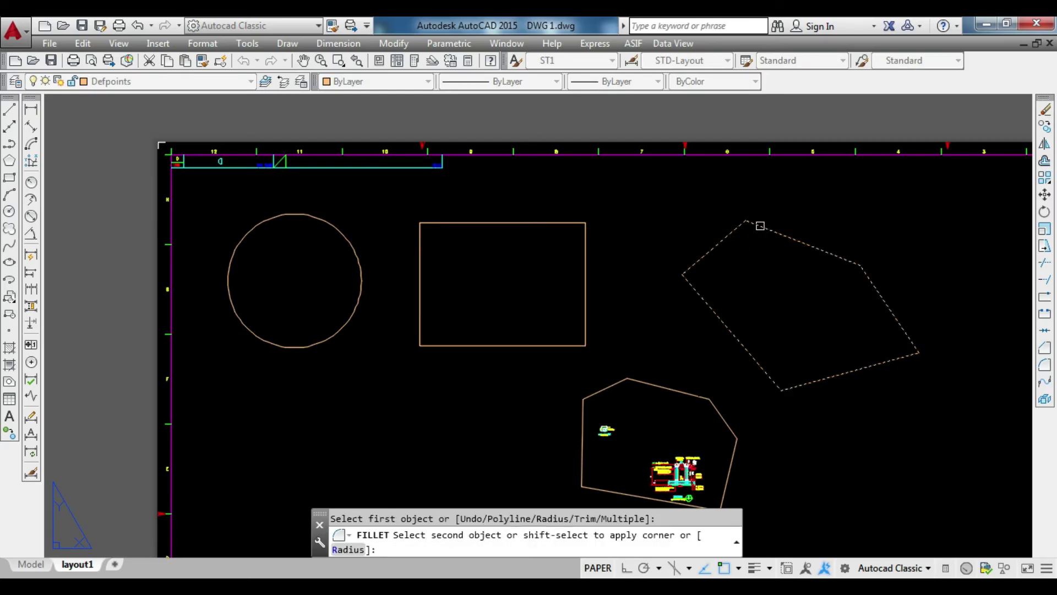
left_click(759, 226)
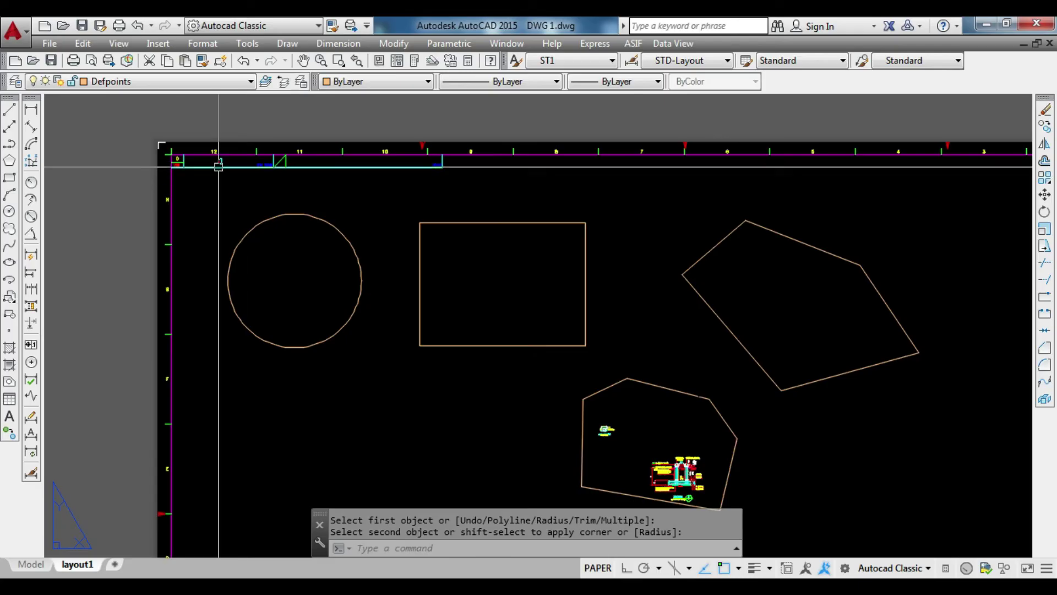
left_click(119, 43)
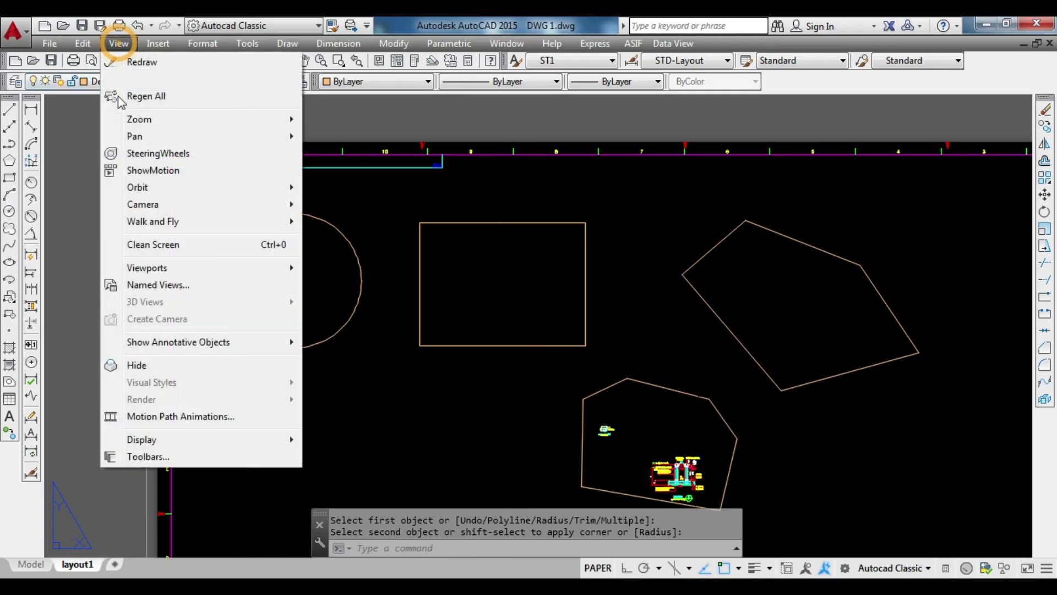
mouse_move(147, 268)
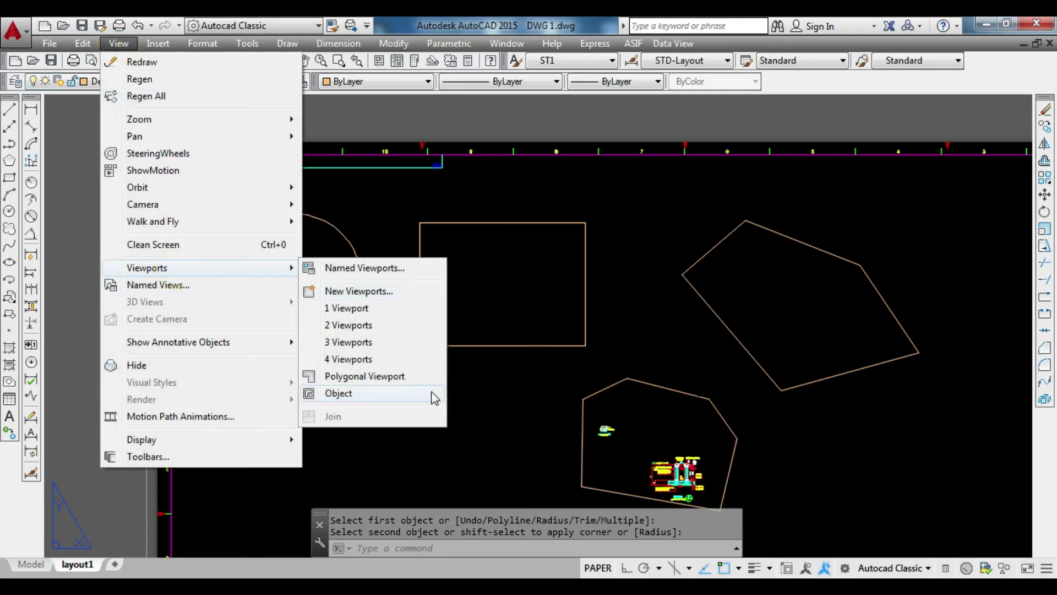
- Turn the circle into a viewport showing the drawing with the Viewports Object option
left_click(339, 393)
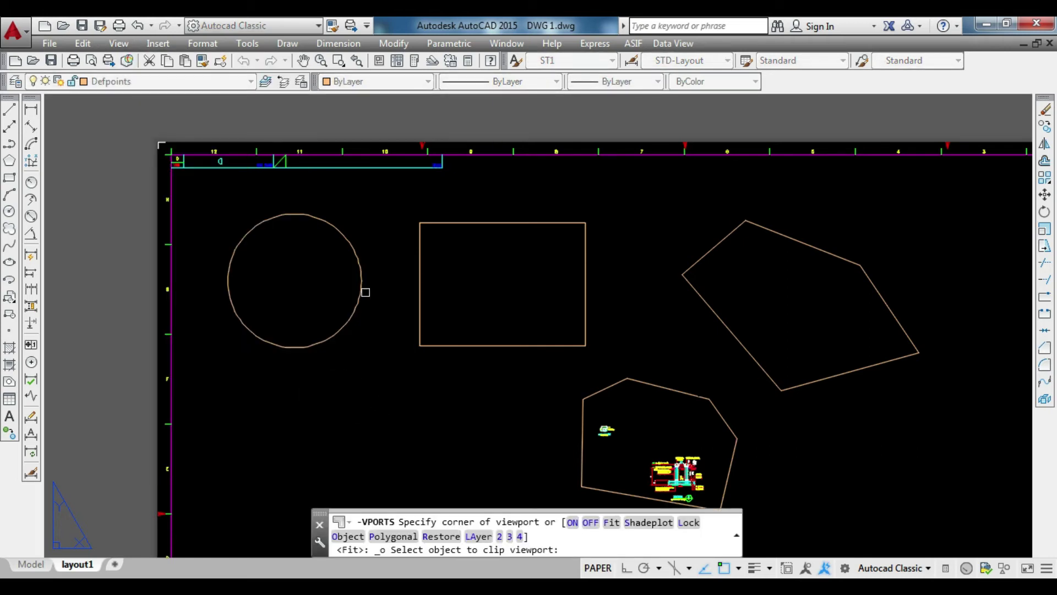
scroll(365, 292, "up", 2)
mouse_move(366, 302)
middle_mouse_down()
mouse_move(441, 337)
mouse_move(406, 225)
middle_mouse_up()
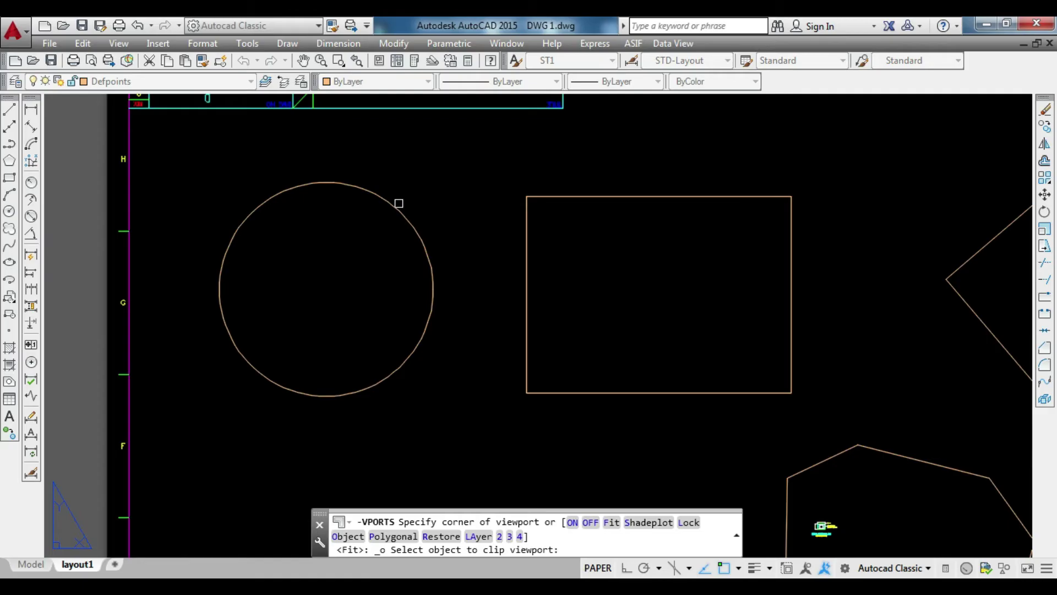
left_click(396, 207)
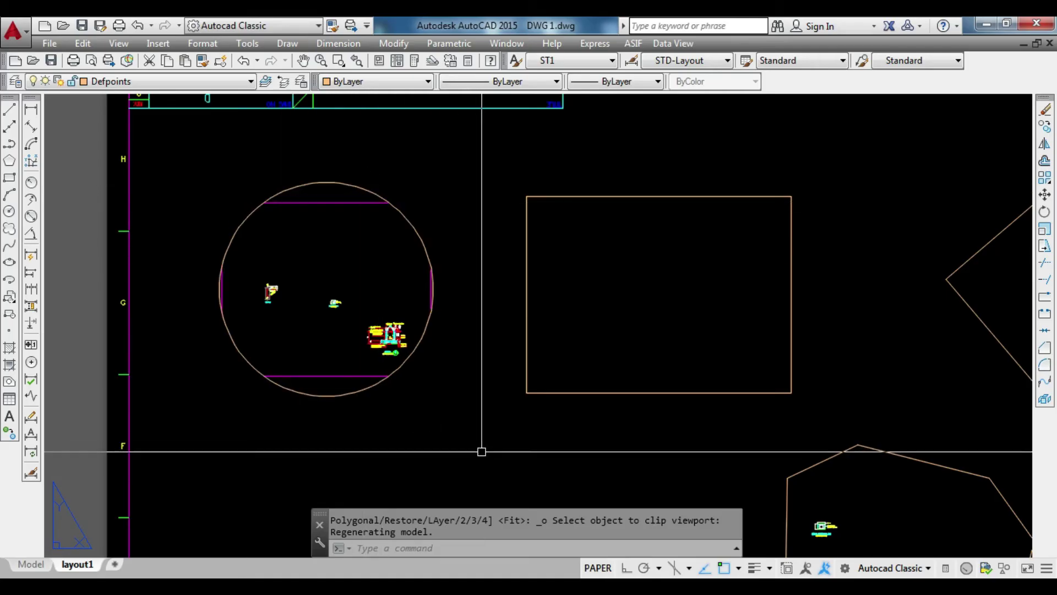
- Turn the rectangle into a second viewport displaying the drawing
scroll(410, 360, "up", 2)
scroll(413, 358, "down", 2)
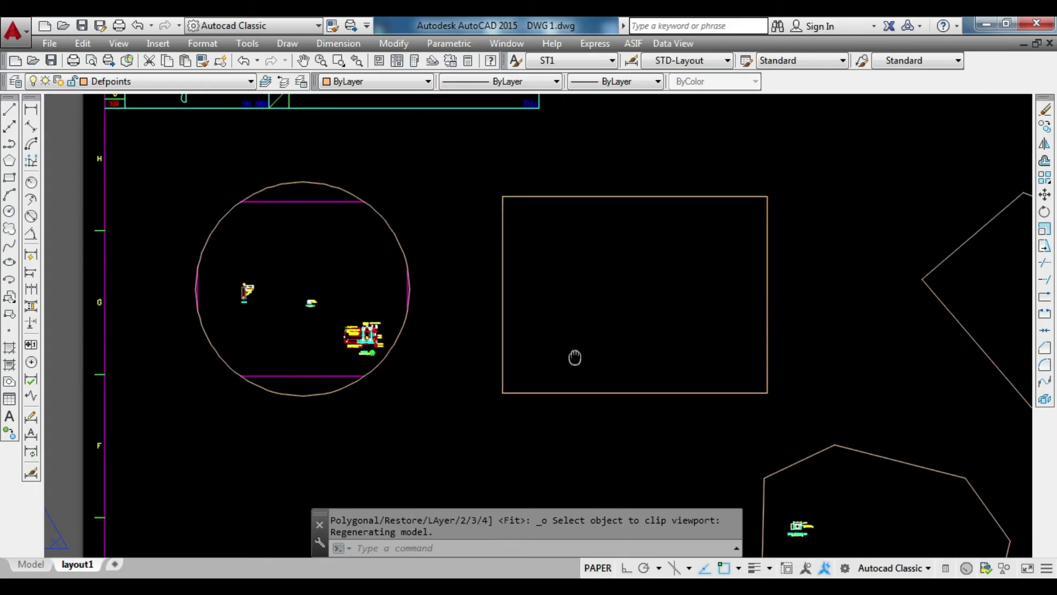
middle_click_drag(594, 356, 462, 353)
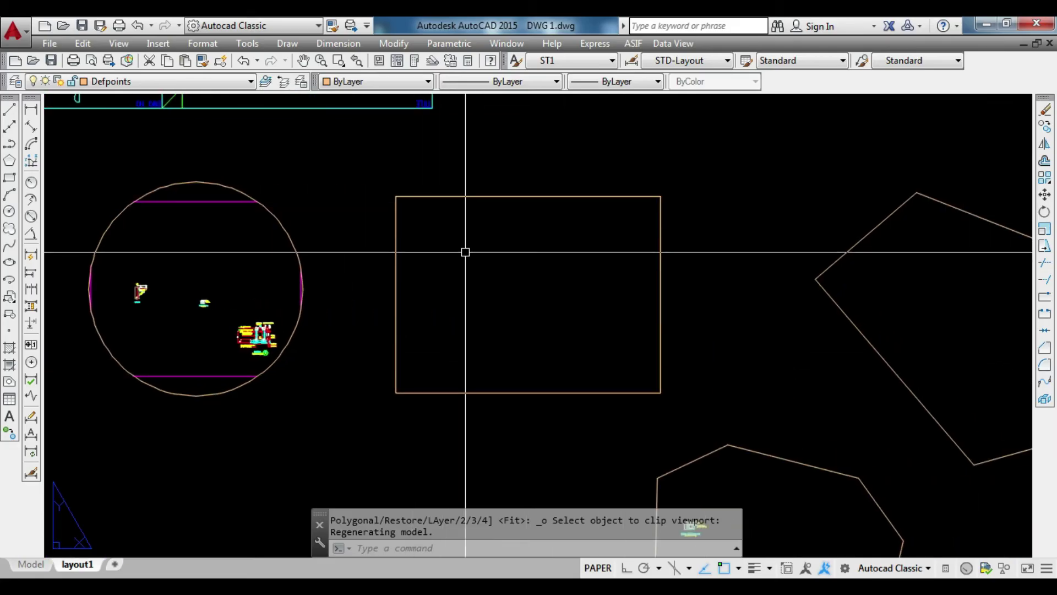
left_click(119, 44)
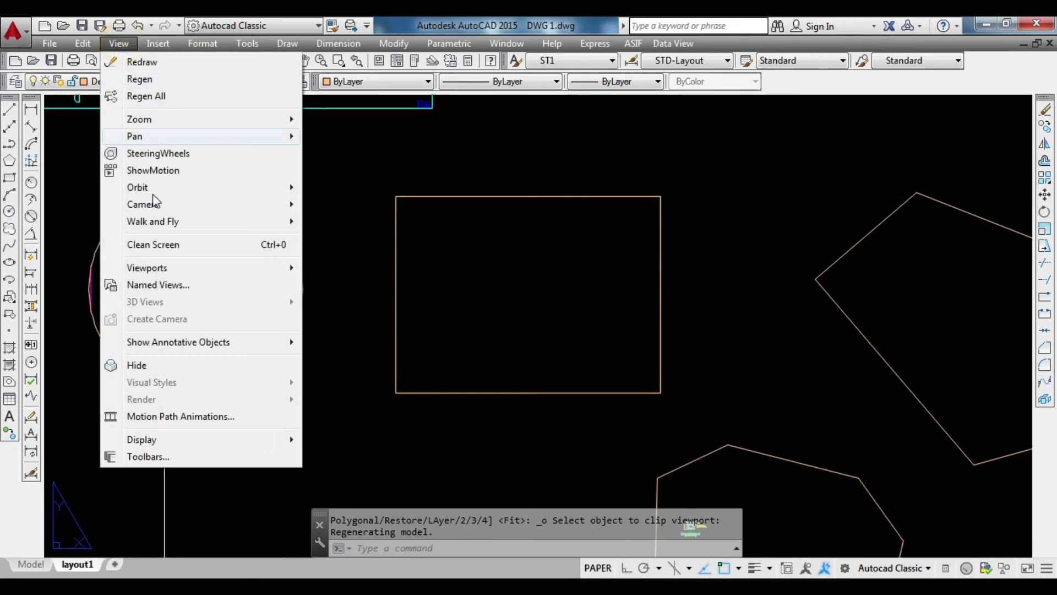
mouse_move(147, 268)
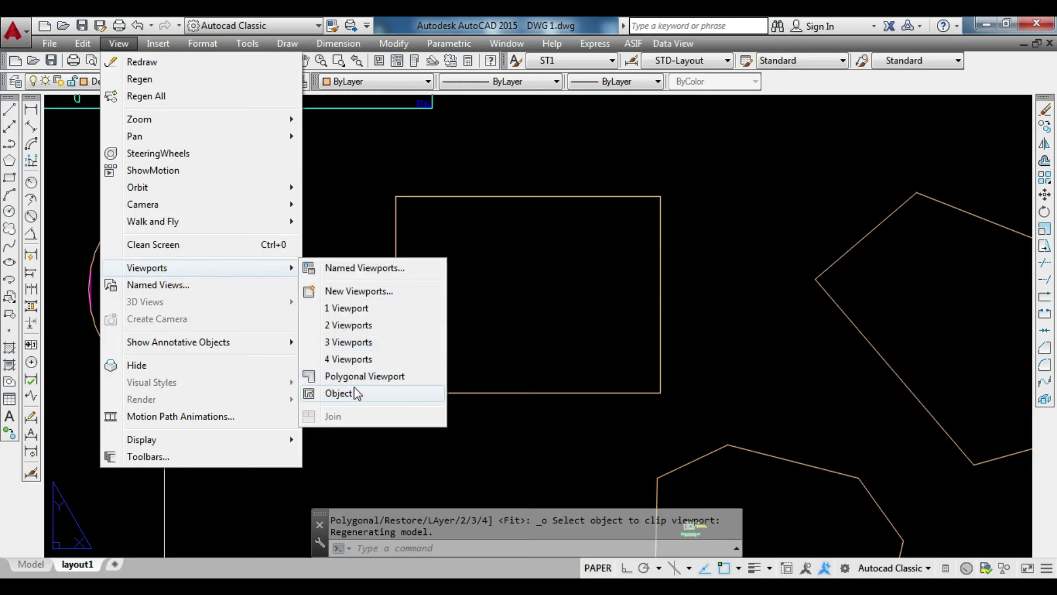
left_click(467, 193)
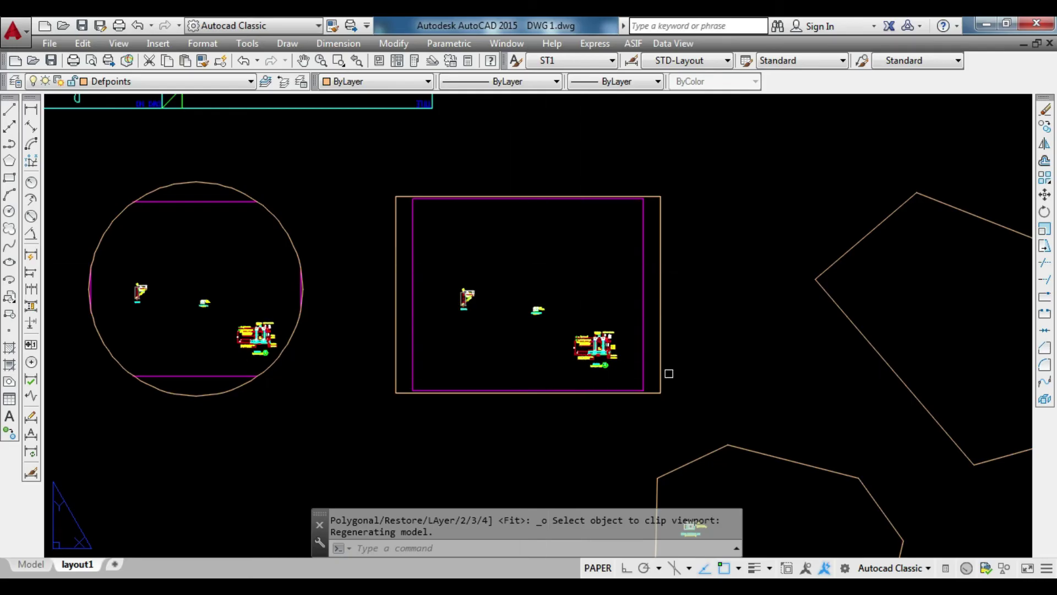
scroll(653, 179, "up", 2)
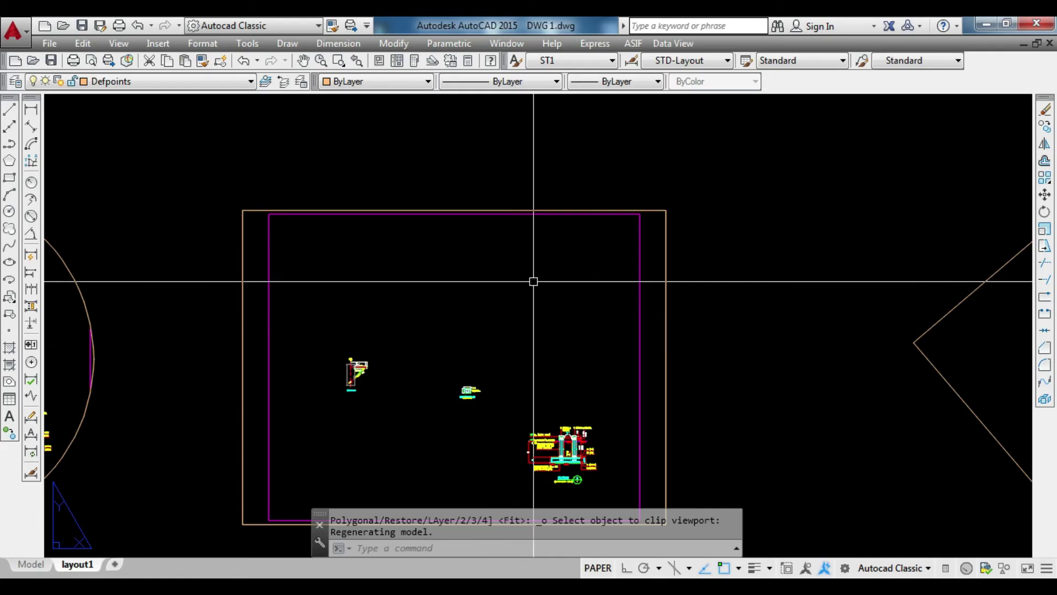
middle_click_drag(633, 448, 378, 287)
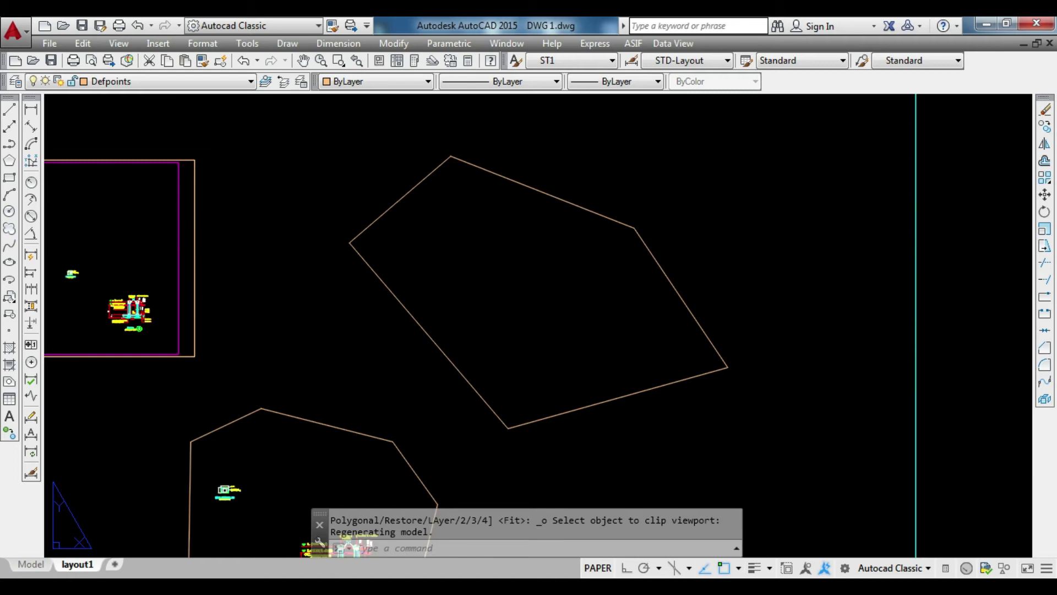
- Convert the pentagon outline into a viewport of the drawing
left_click(118, 44)
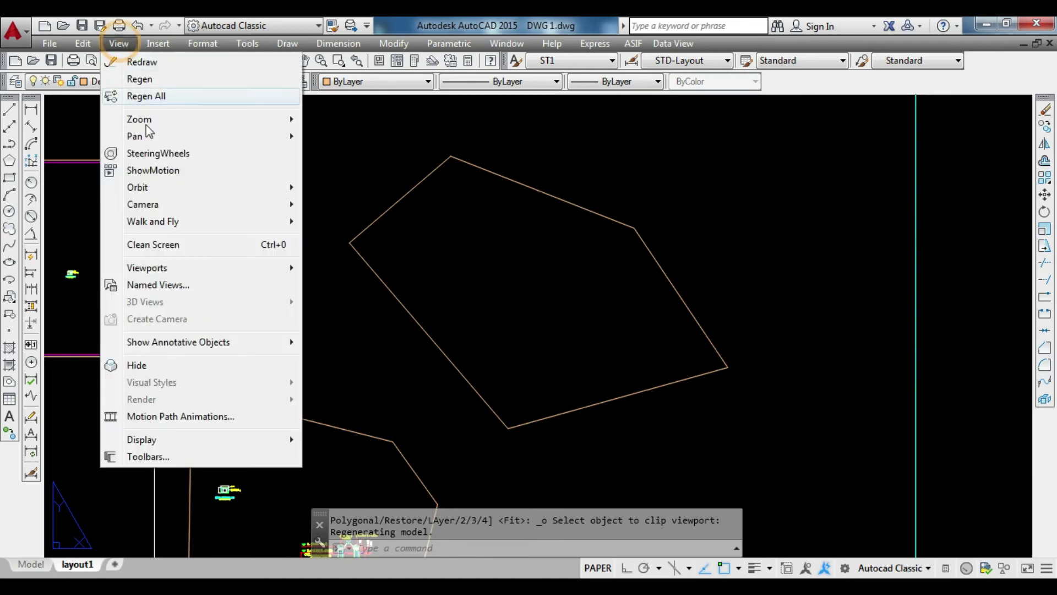
mouse_move(147, 268)
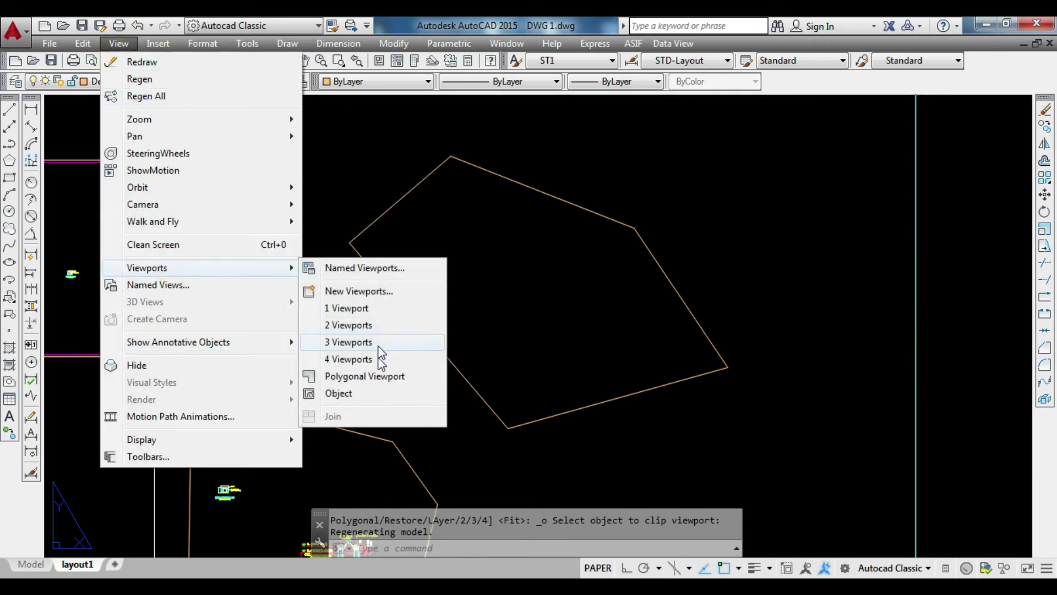
left_click(353, 394)
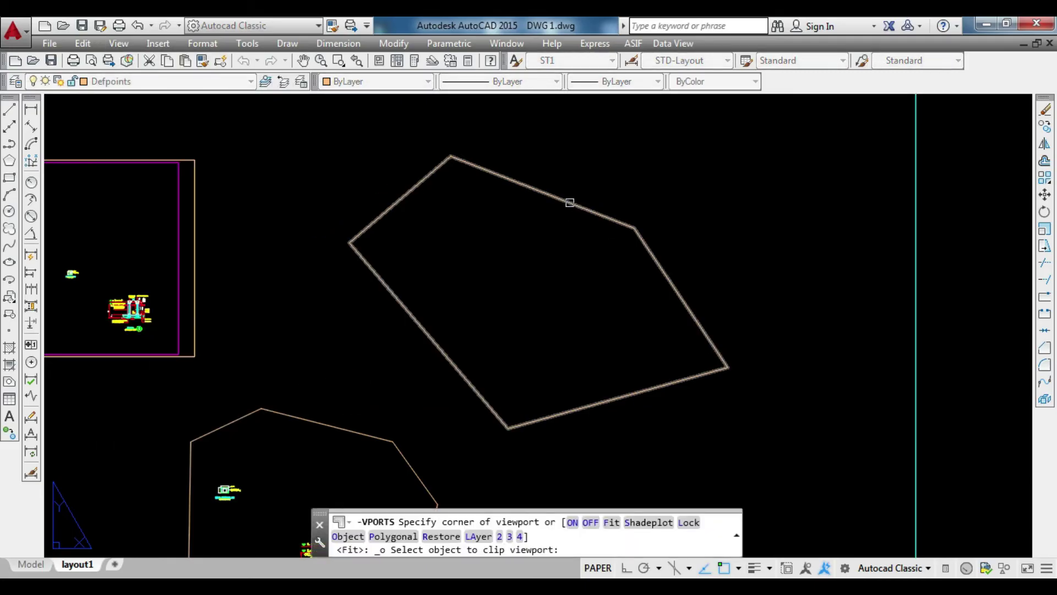
left_click(569, 203)
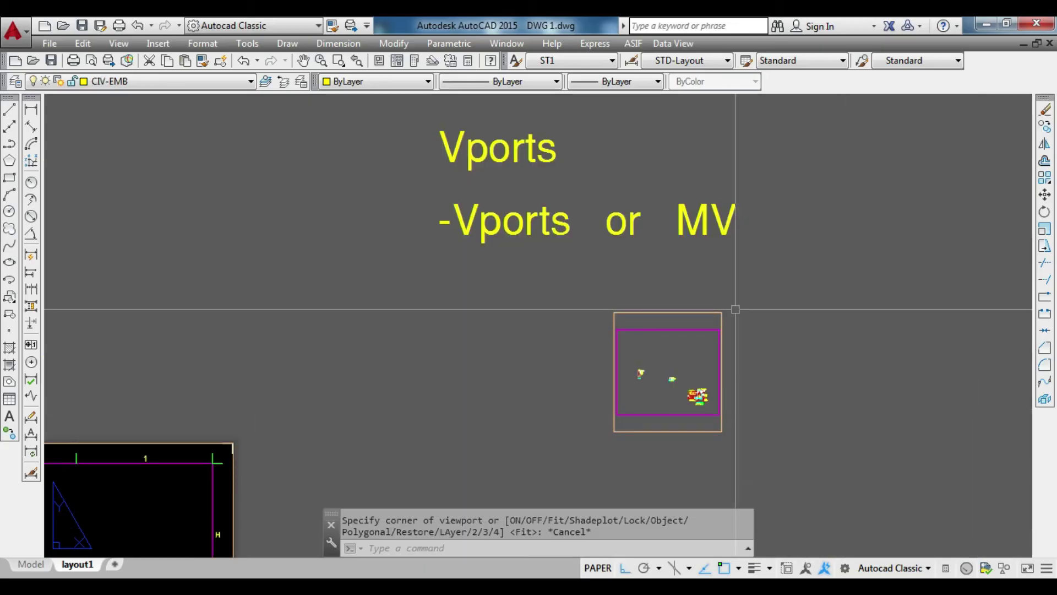
- Pan the layout to bring the Vports notes on the sheet into view
middle_click_drag(735, 309, 778, 441)
scroll(749, 381, "up", 2)
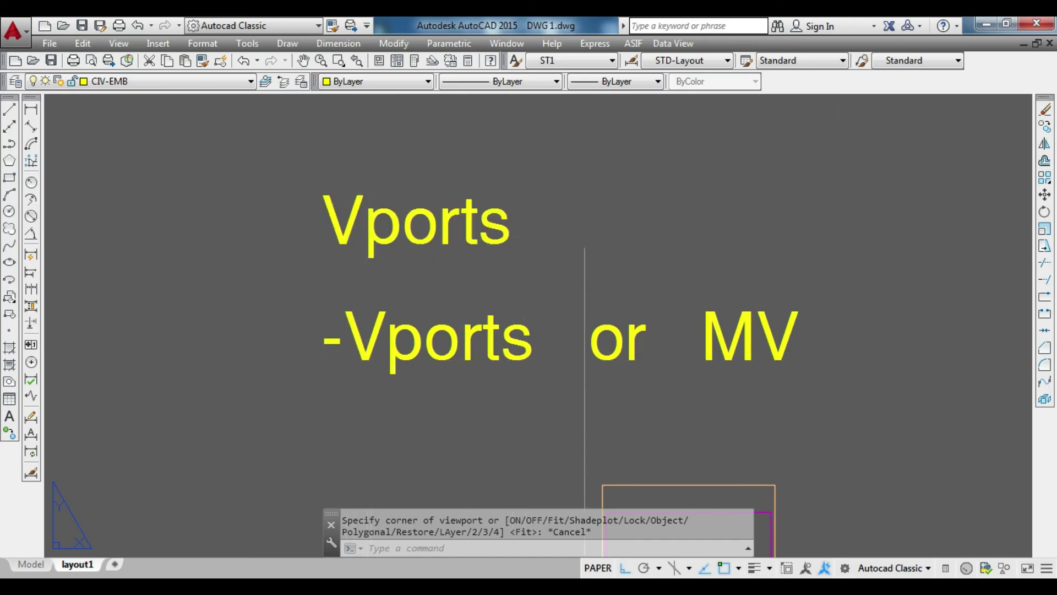
scroll(599, 238, "down", 3)
- Open the VPORTS dialog and preview the standard arrangements from Single through Three: Vertical
type("VPORtS")
key("Return")
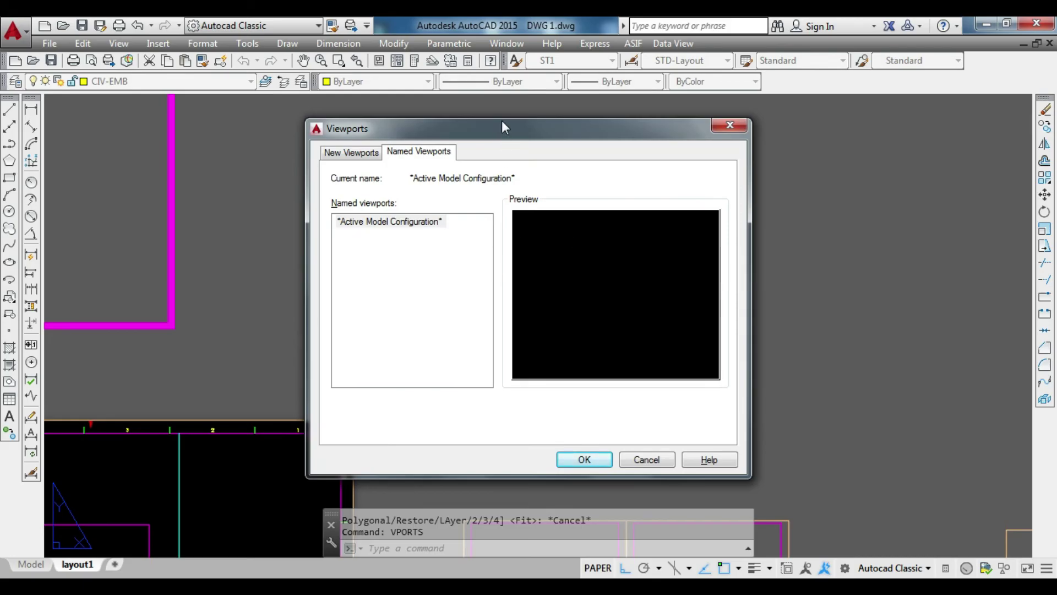
left_click_drag(501, 121, 451, 95)
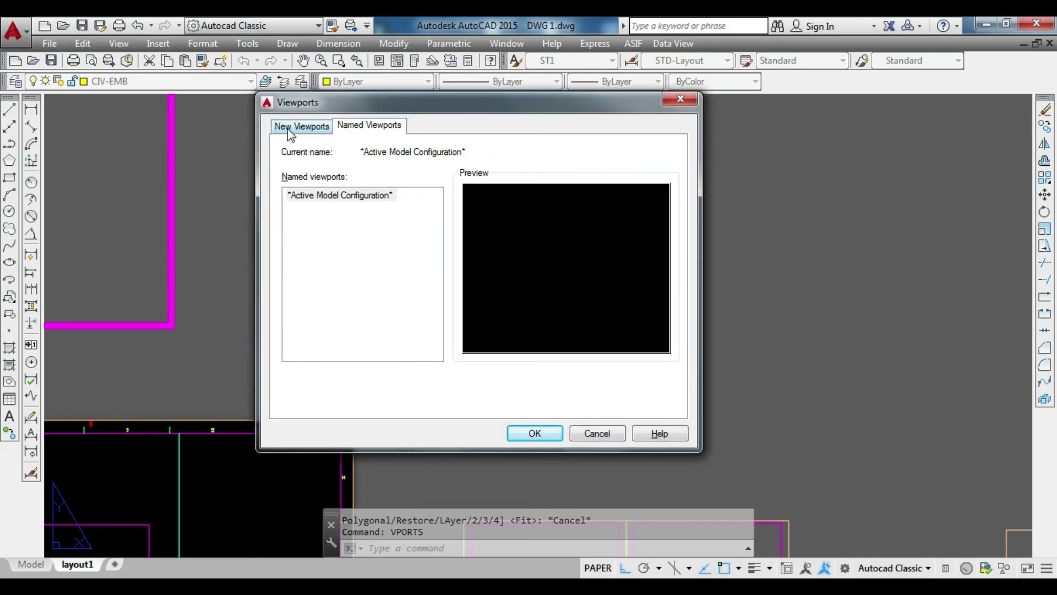
left_click(305, 127)
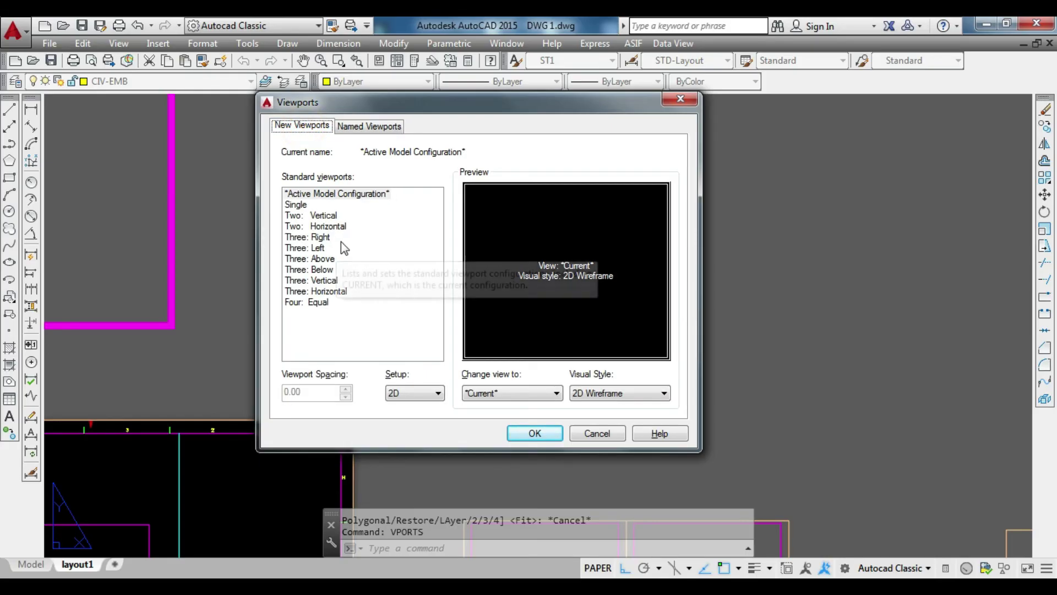
left_click(303, 205)
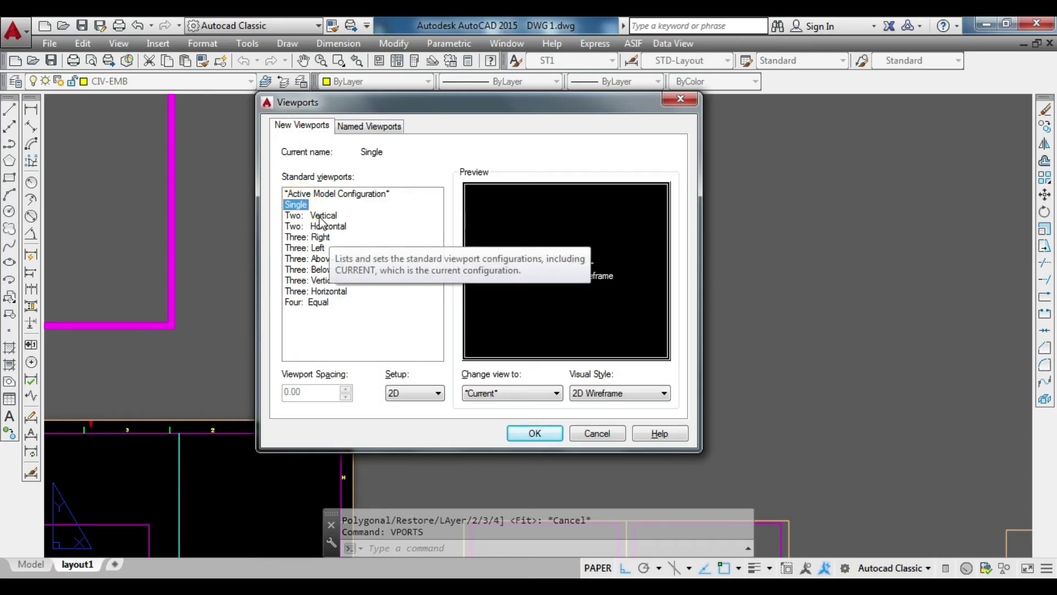
left_click(328, 216)
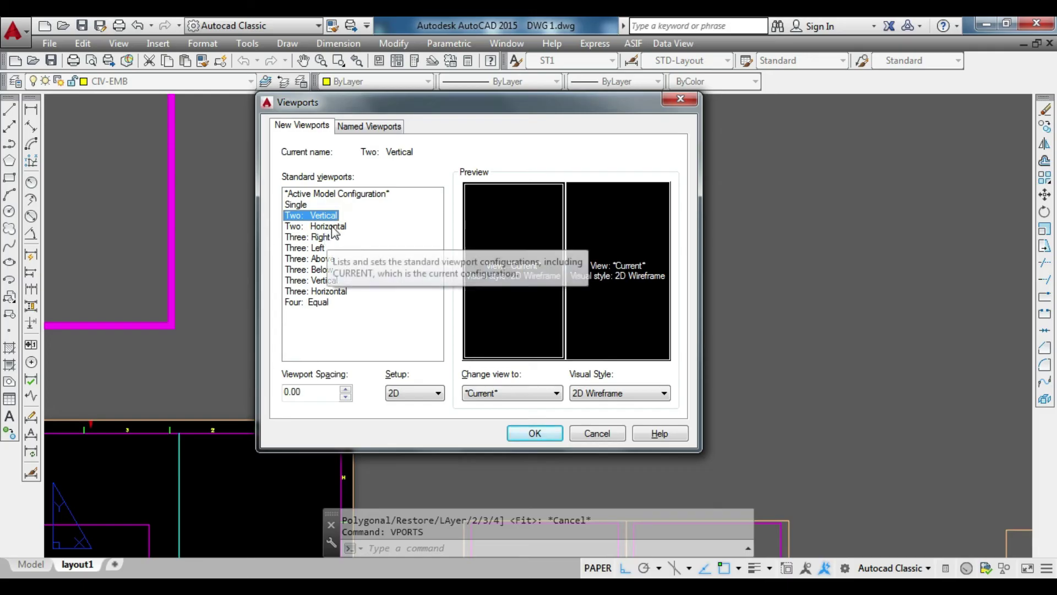
left_click(327, 227)
left_click(322, 237)
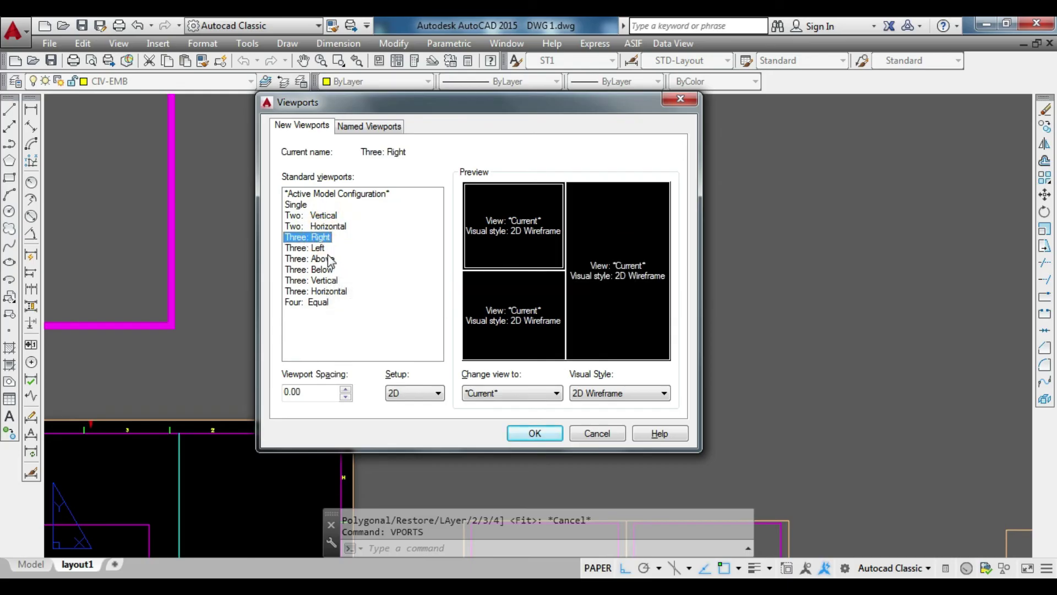
left_click(324, 249)
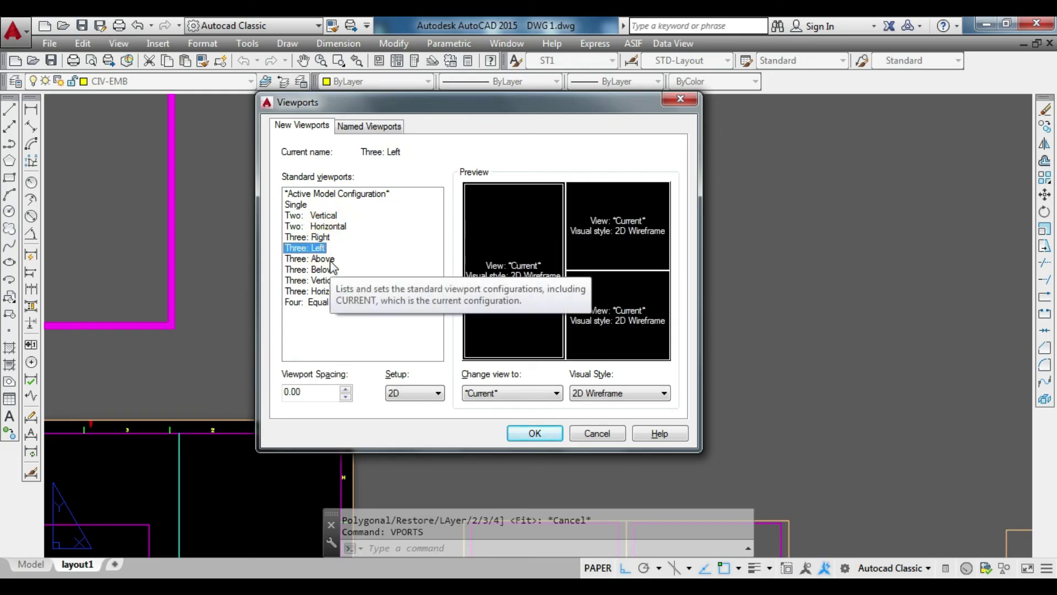
left_click(328, 260)
left_click(333, 270)
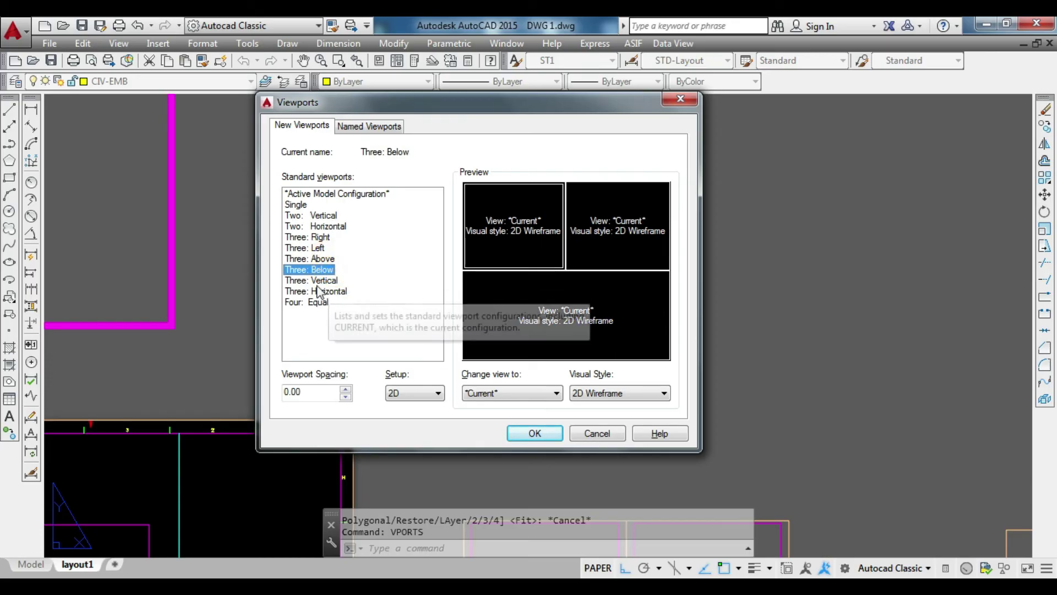
left_click(329, 280)
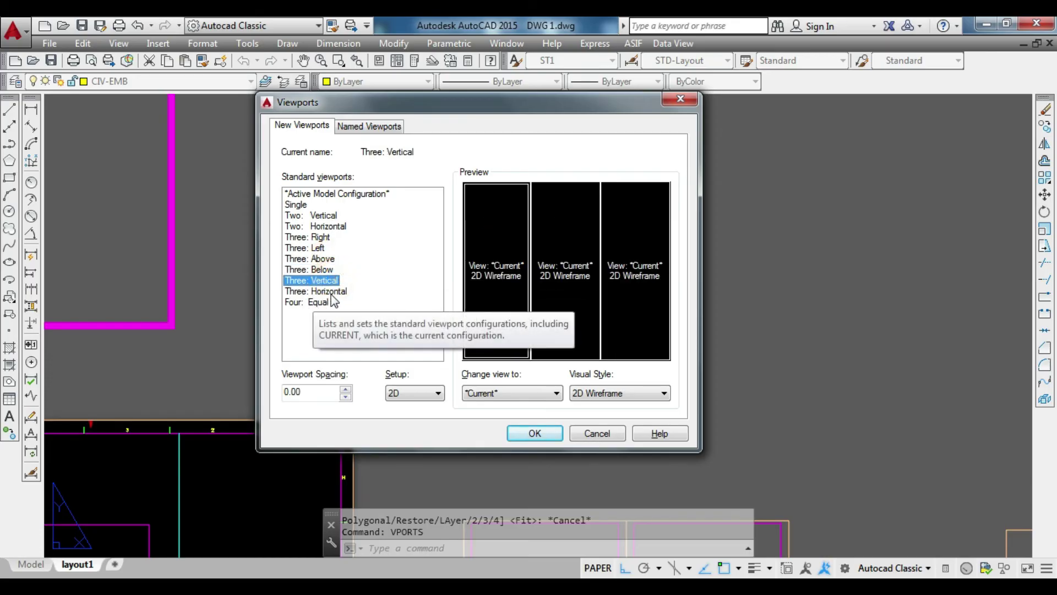
- Compare Three: Horizontal with Four: Equal, then accept Three: Horizontal
left_click(324, 292)
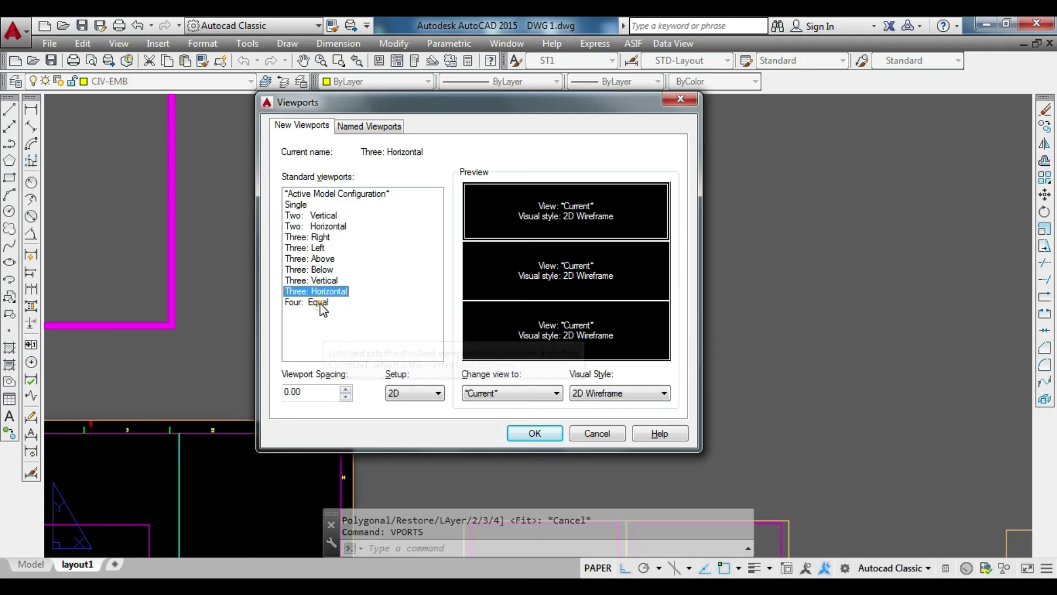
left_click(319, 303)
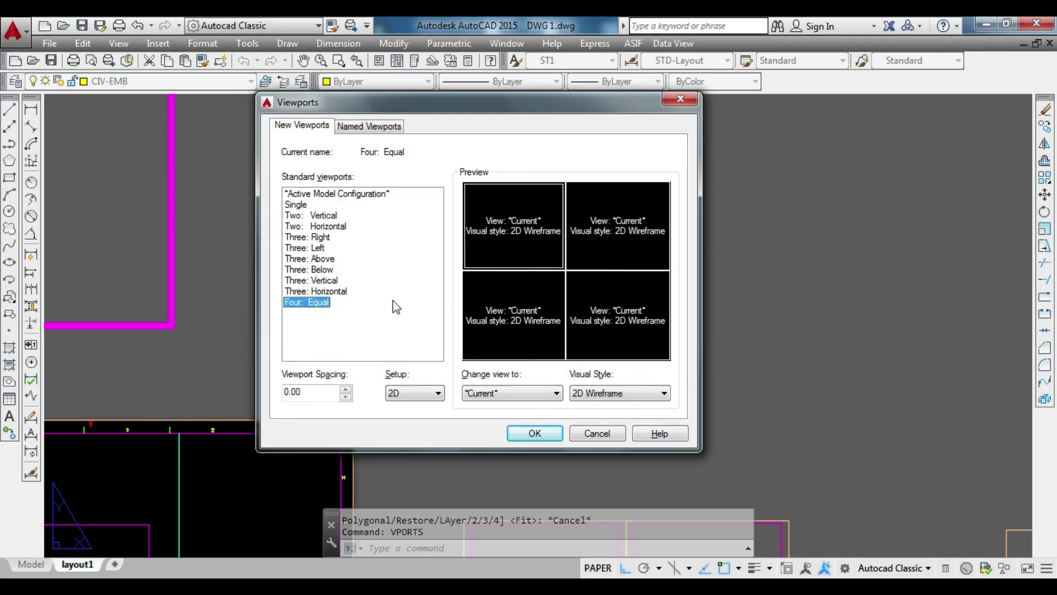
left_click(330, 282)
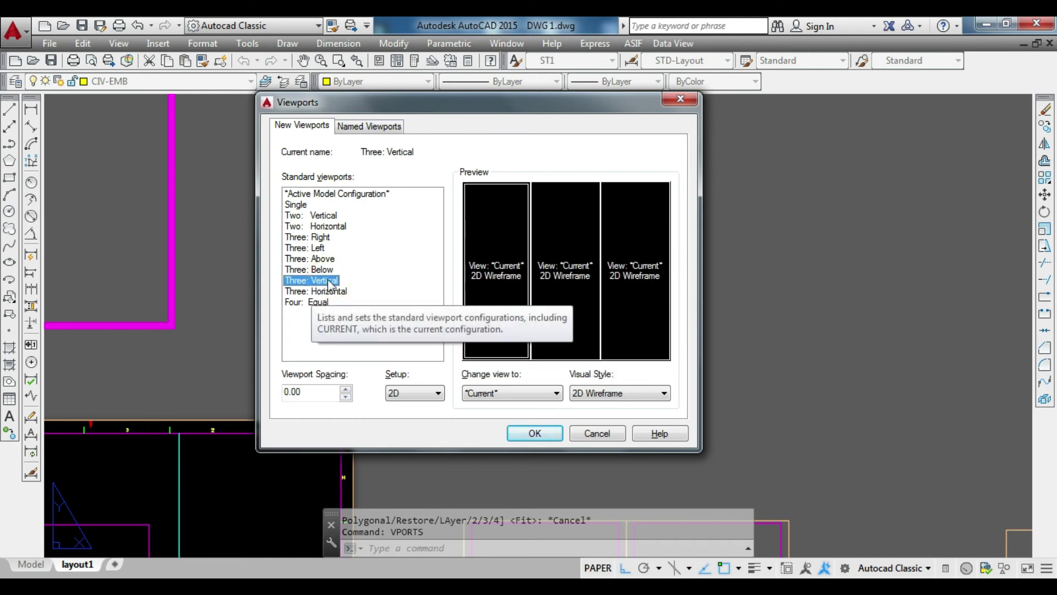
left_click(333, 292)
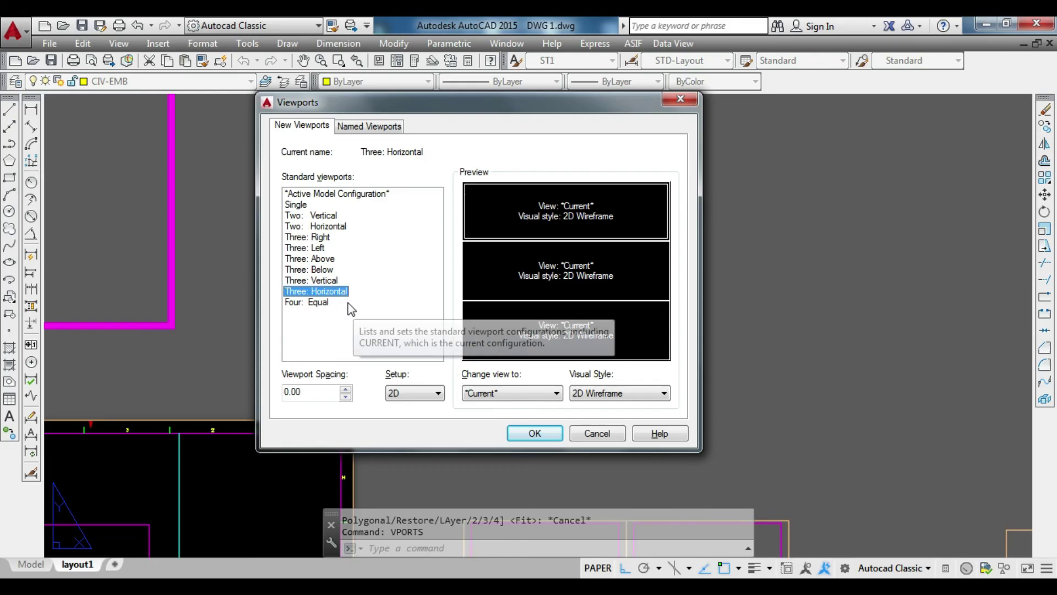
left_click(535, 433)
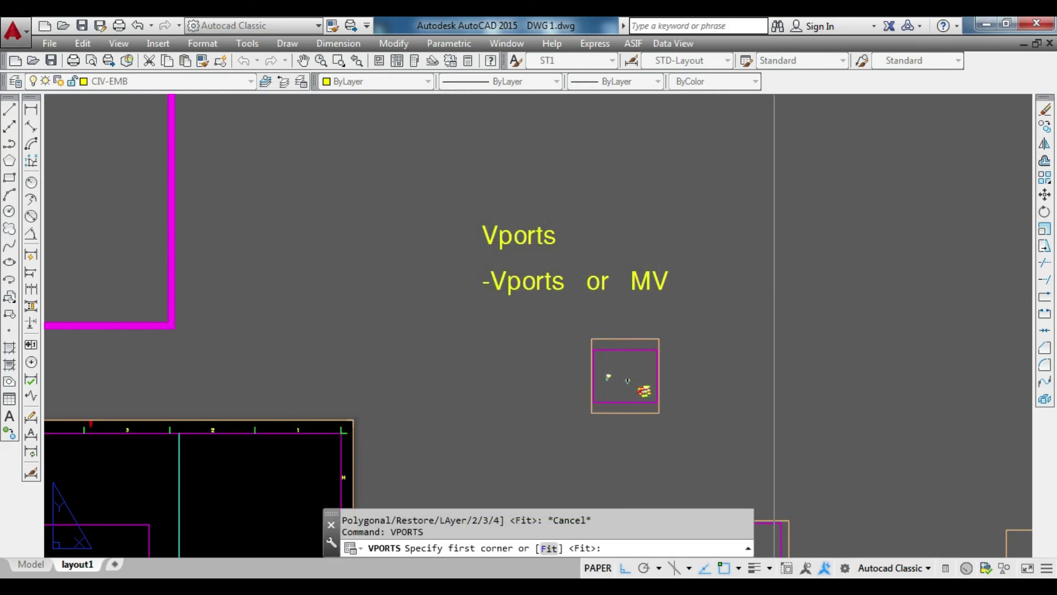
- Place the three stacked horizontal viewports in empty space right of the Vports note
middle_click_drag(775, 290, 587, 291)
left_click(615, 226)
left_click(801, 371)
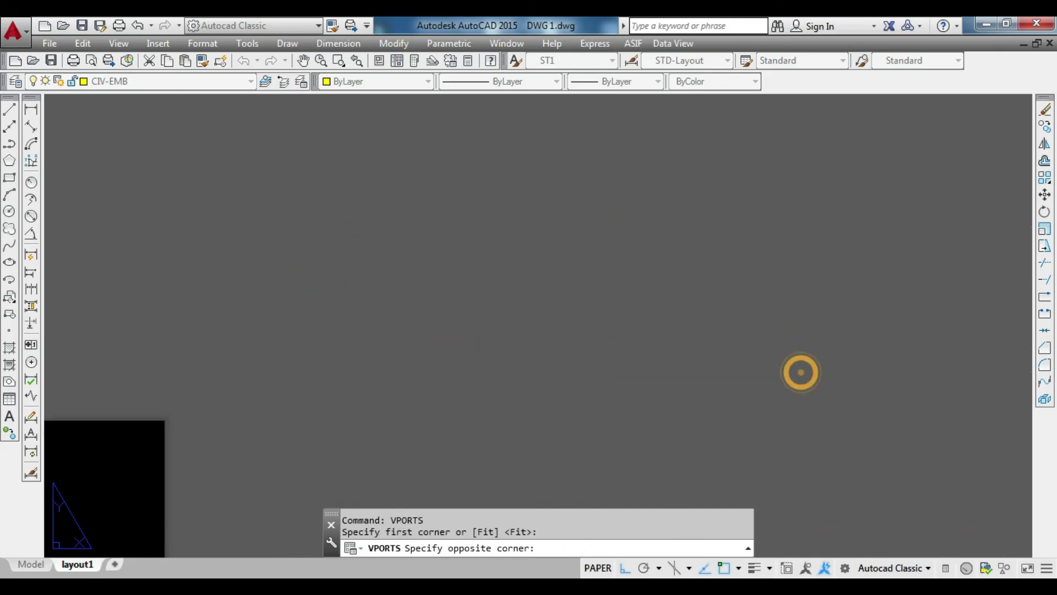
scroll(733, 264, "up", 2)
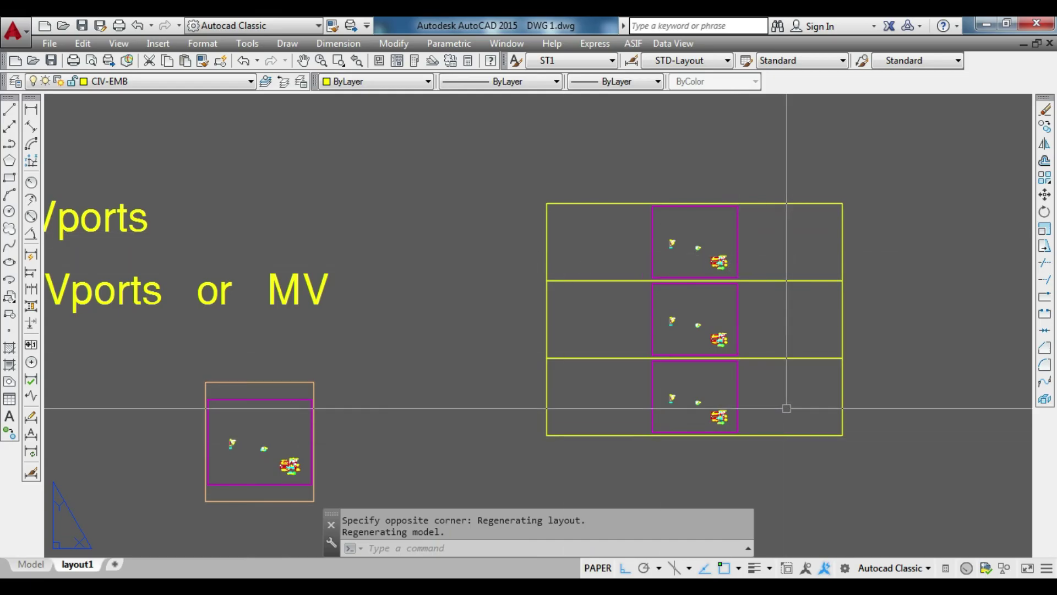
scroll(867, 366, "down", 2)
scroll(652, 376, "up", 2)
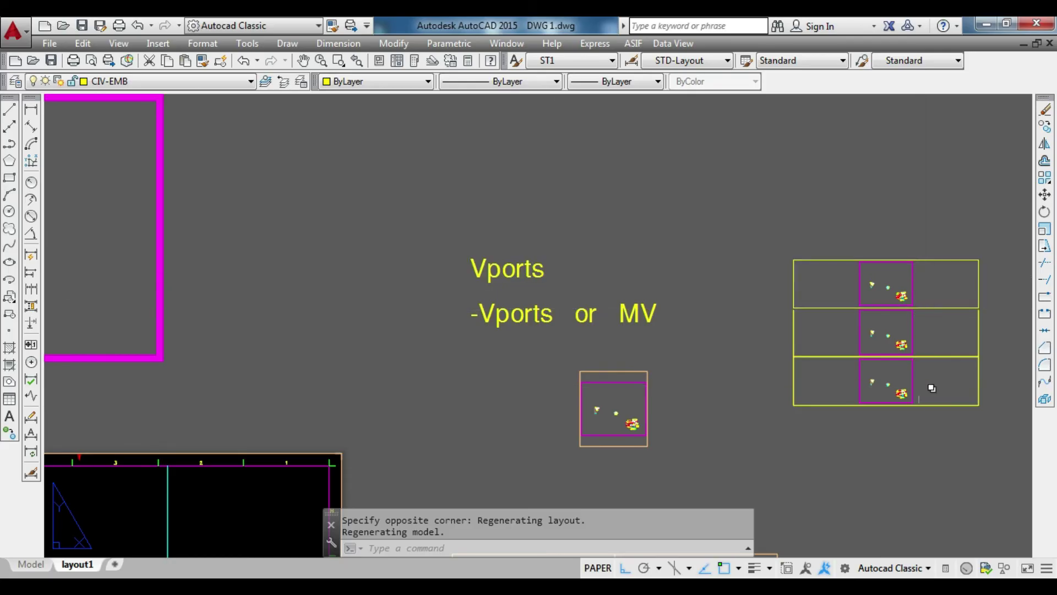
scroll(561, 335, "up", 2)
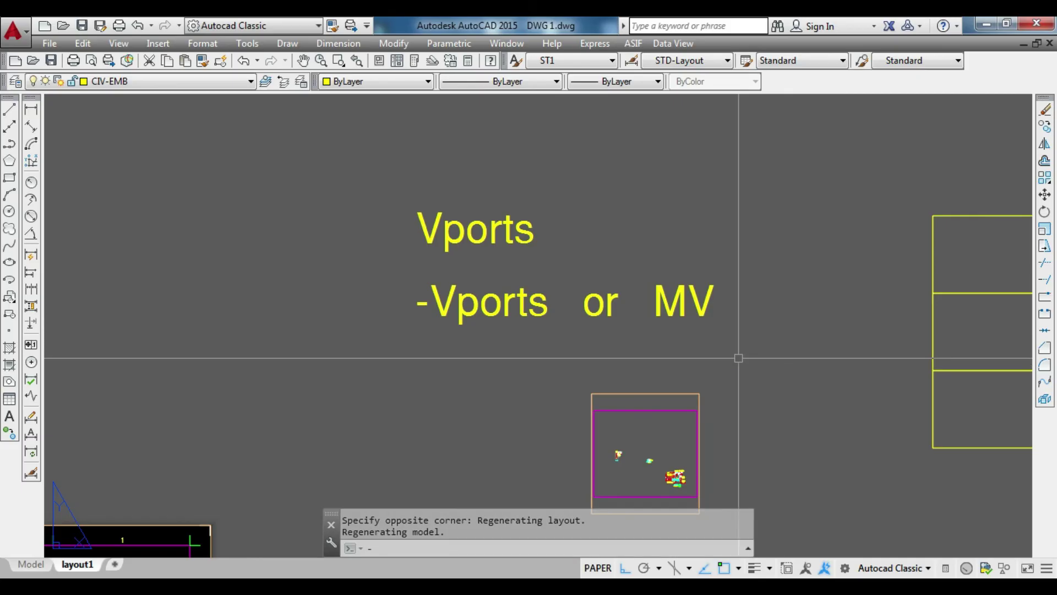
- Create a 2×2 block of four equal viewports left of the Vports text using -VPORTS option 4
type("-VPOr")
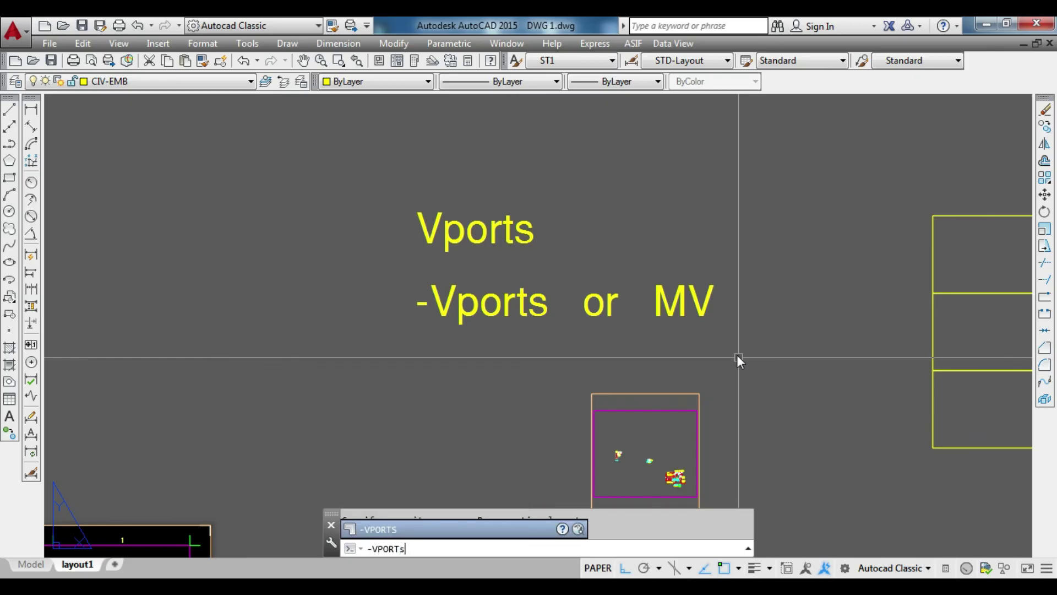
key("Return")
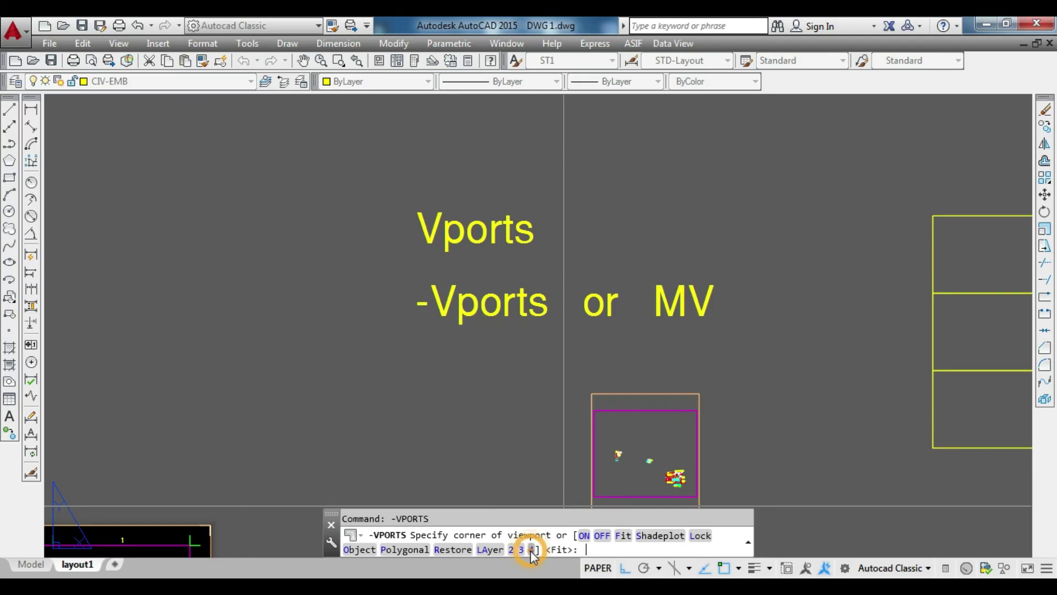
left_click(531, 549)
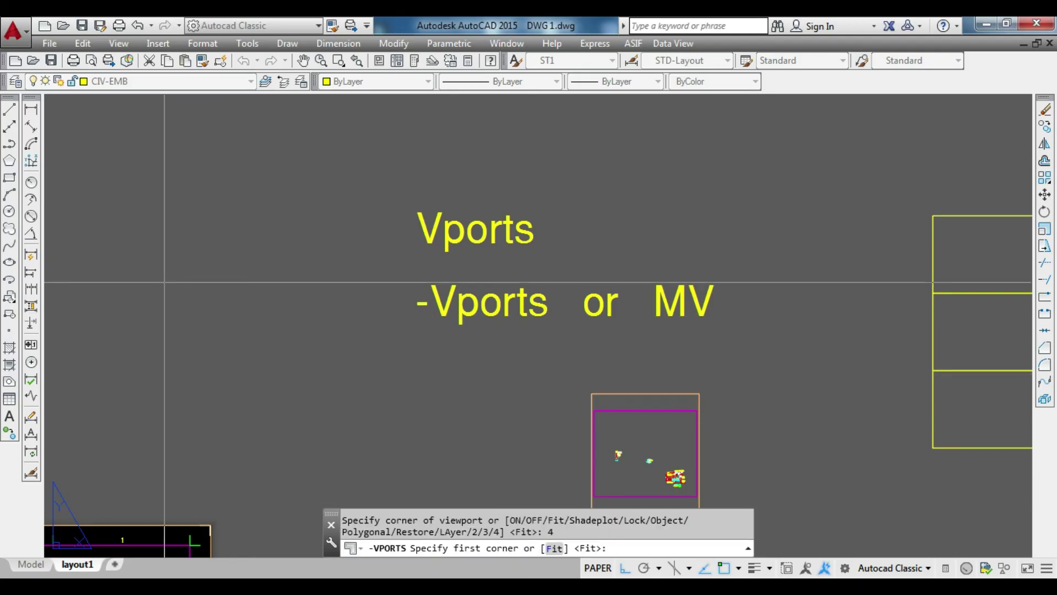
left_click(163, 280)
left_click(353, 443)
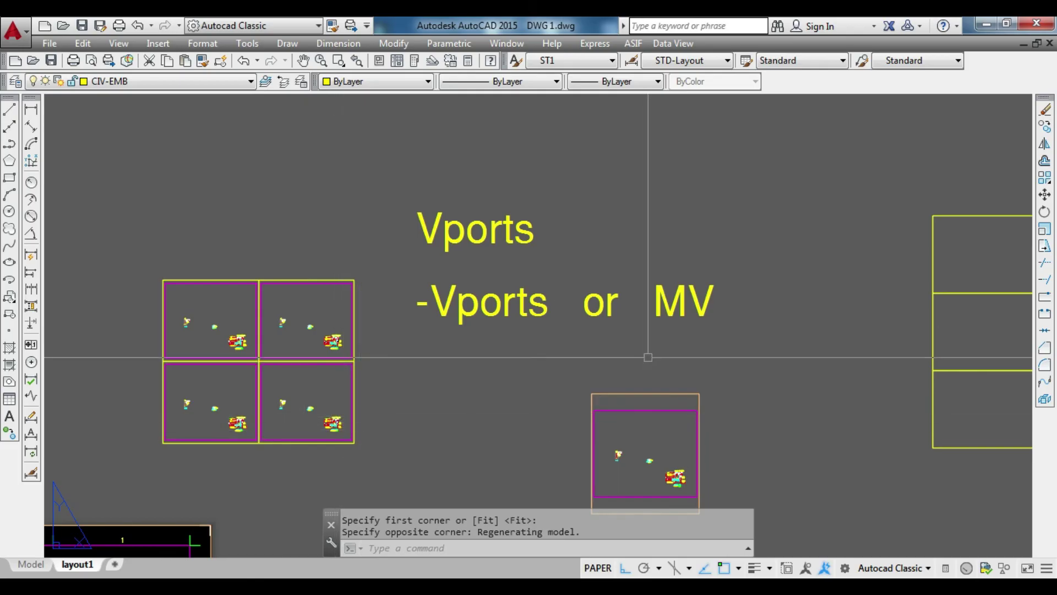
type("Mv")
key("Return")
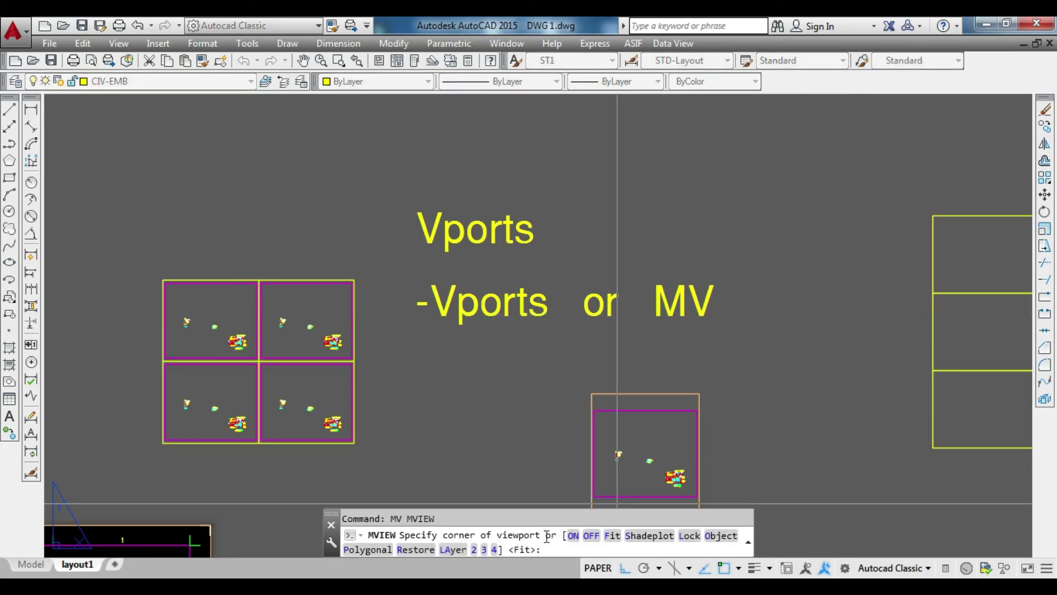
- Place three horizontally stacked viewports above the Vports text with MVIEW option 3 Horizontal
left_click(484, 550)
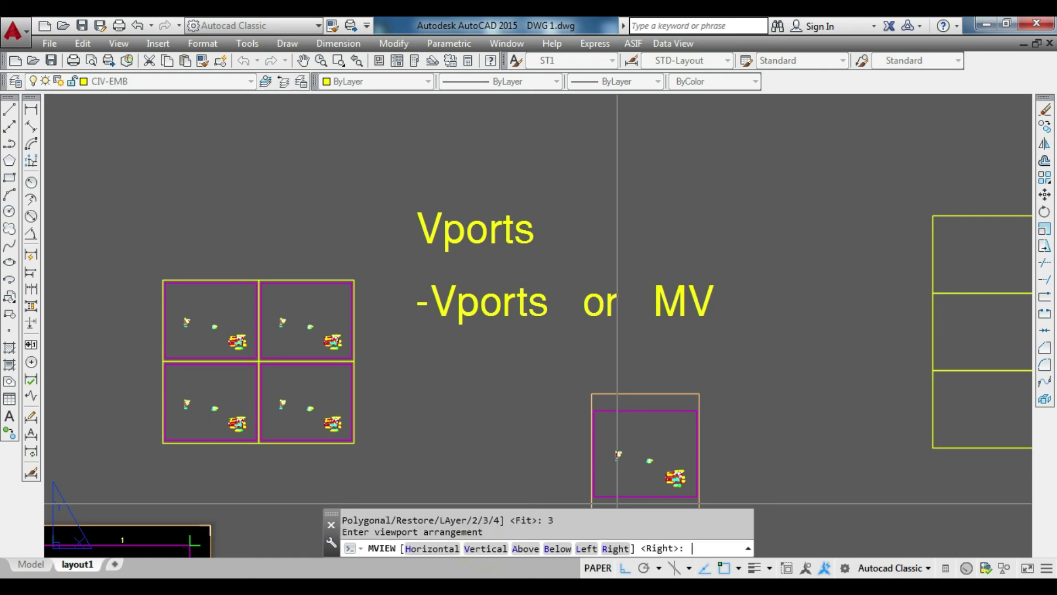
middle_click_drag(515, 240, 466, 248)
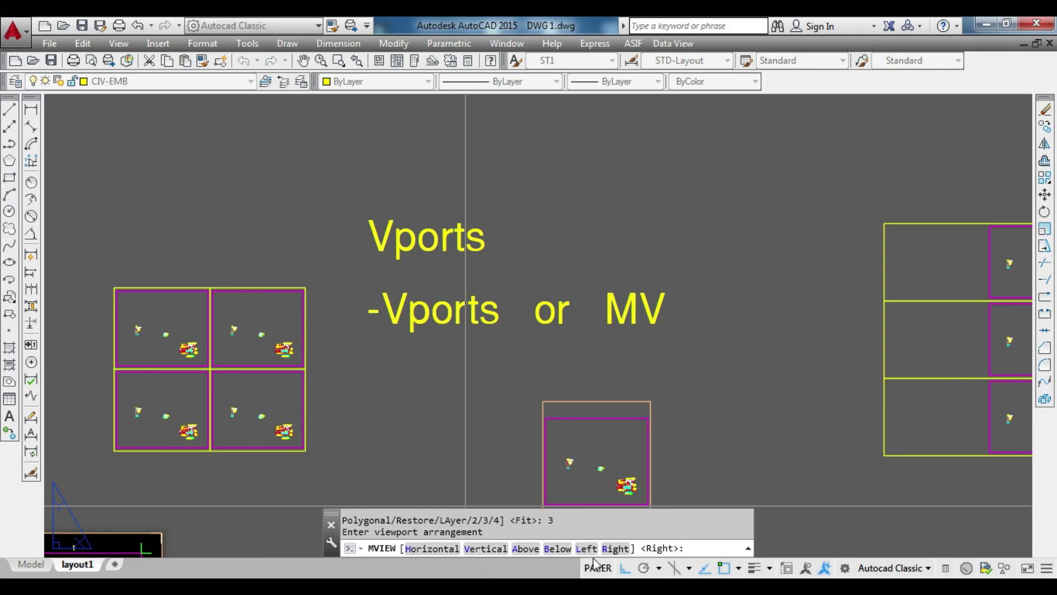
middle_click_drag(578, 363, 505, 495)
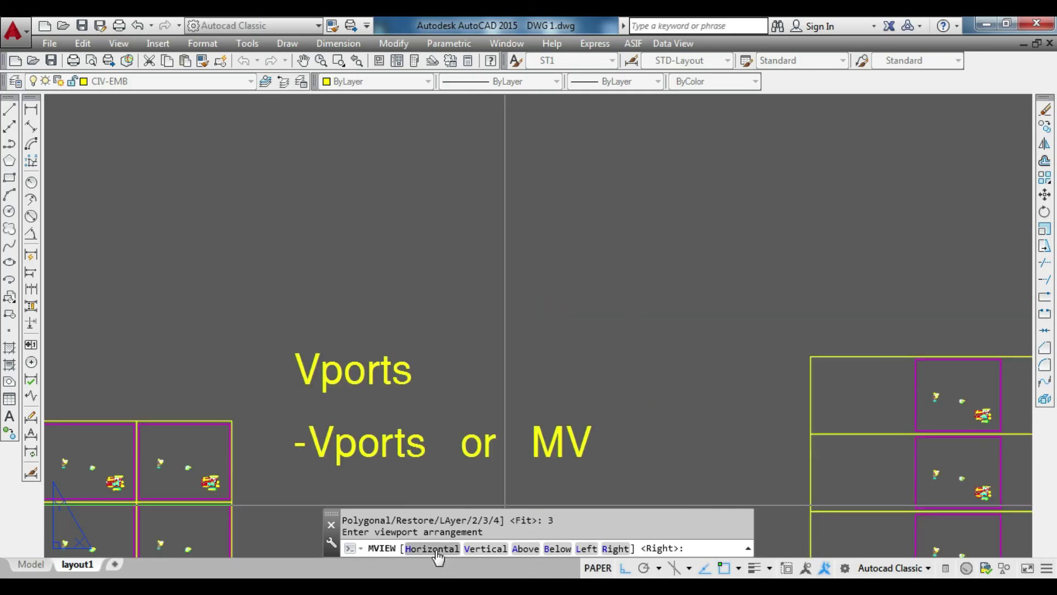
left_click(437, 549)
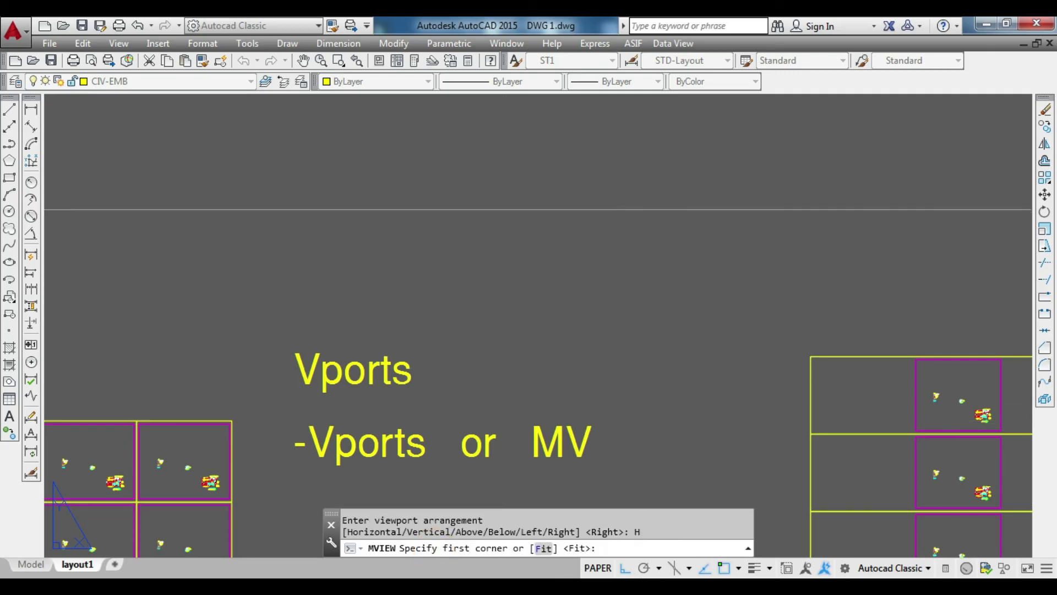
left_click(493, 178)
left_click(714, 376)
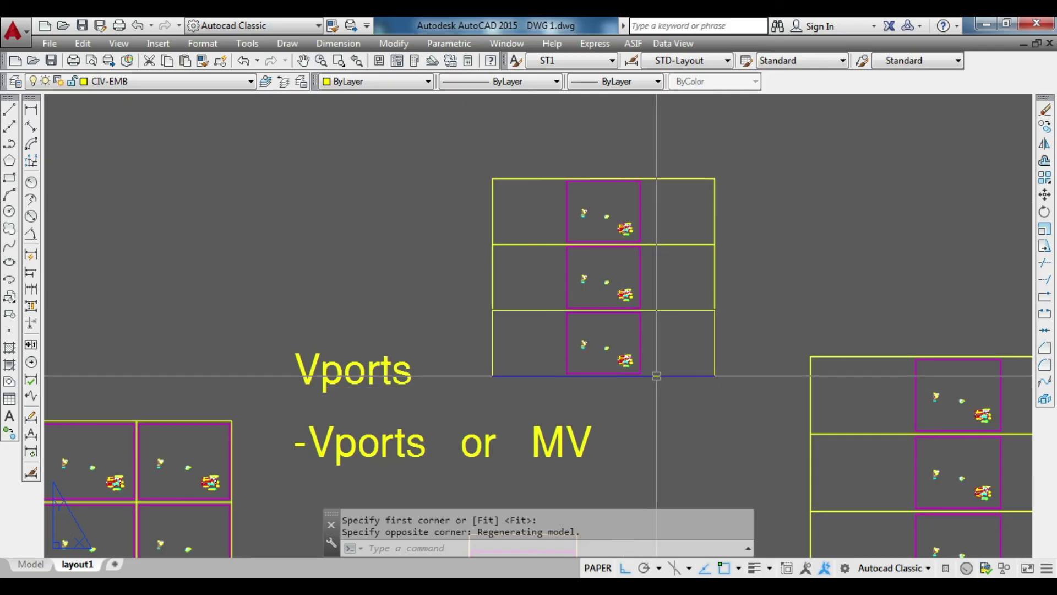
scroll(675, 323, "down", 3)
mouse_move(674, 418)
middle_mouse_down()
mouse_move(702, 335)
mouse_move(729, 299)
middle_mouse_up()
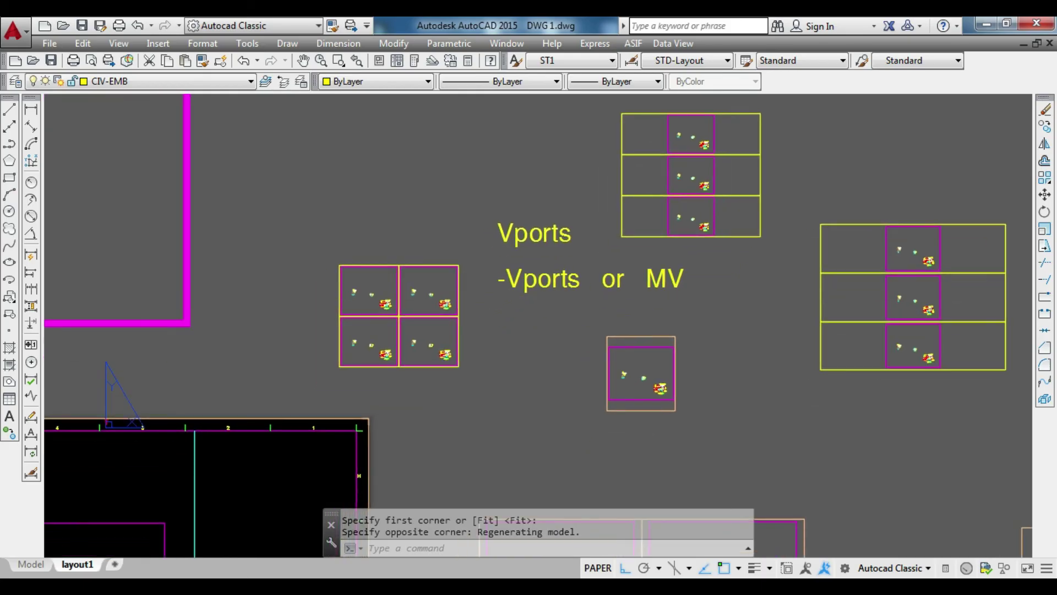